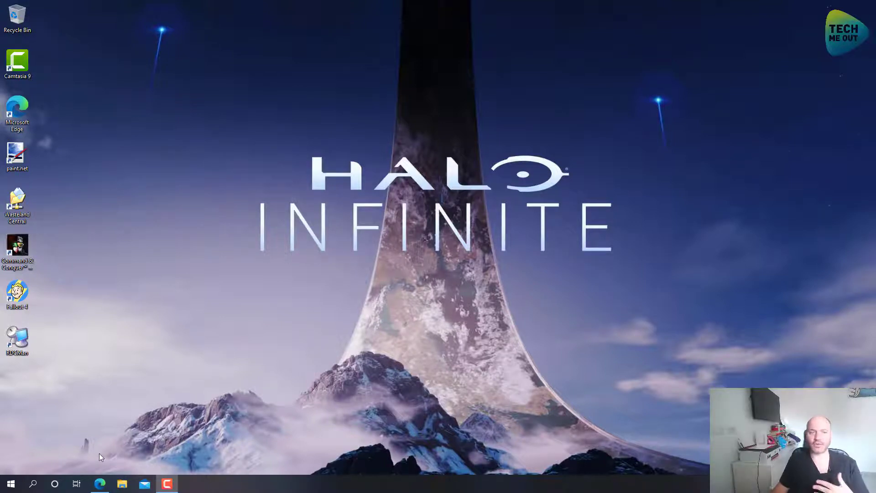
Switch to the vSphere Client in Microsoft Edge and view the actions available for the LAB folder.
click(100, 484)
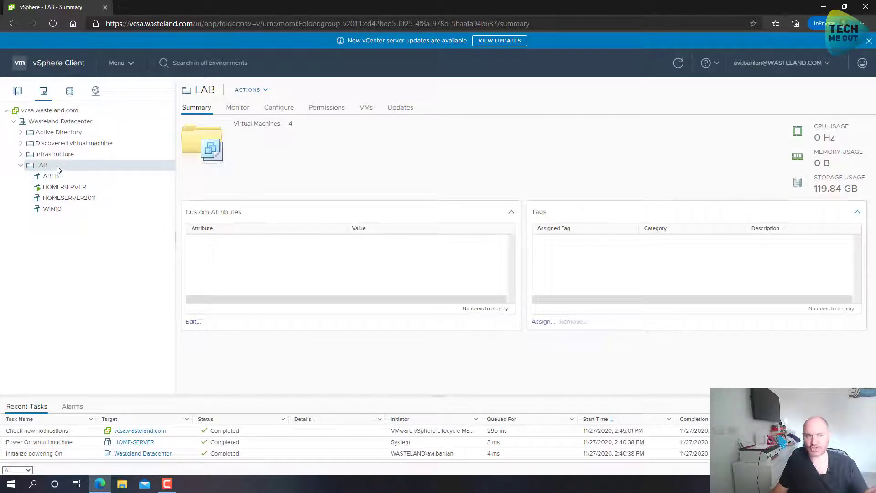
right_click(56, 168)
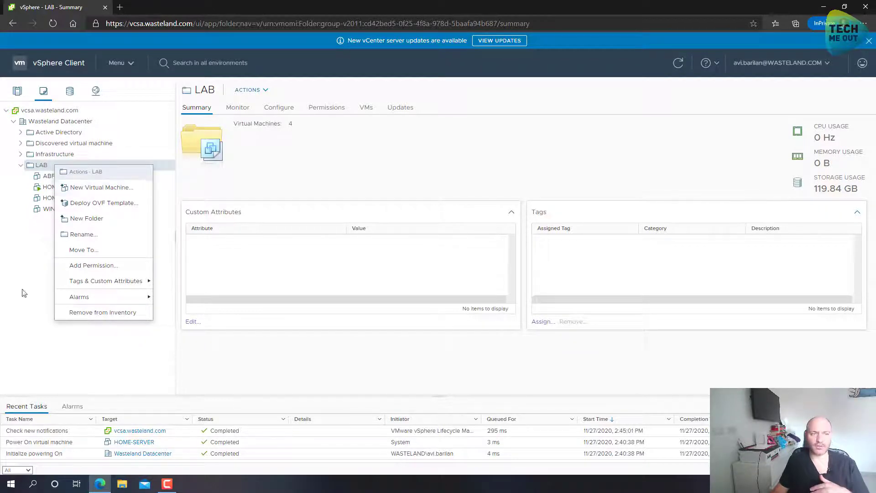
click(37, 273)
Examine the Tel Aviv Cluster and its two hosts in the Hosts and Clusters inventory, including the cluster's available actions.
click(17, 90)
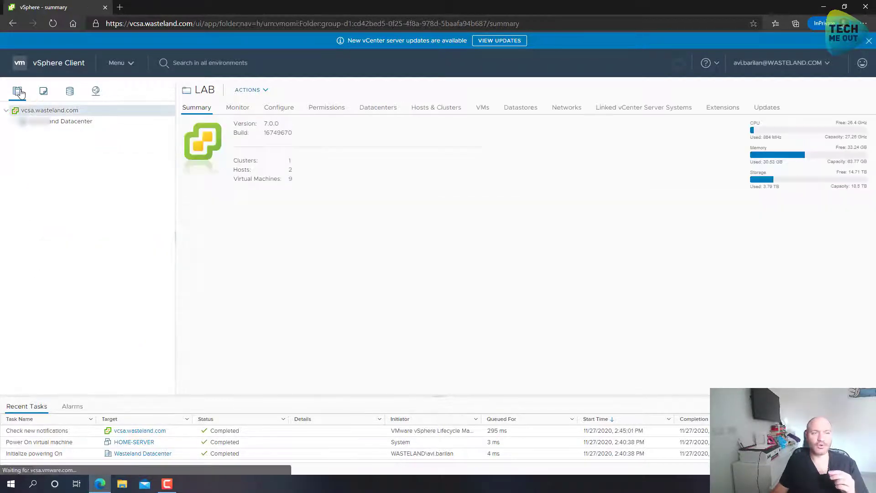
click(11, 122)
click(18, 132)
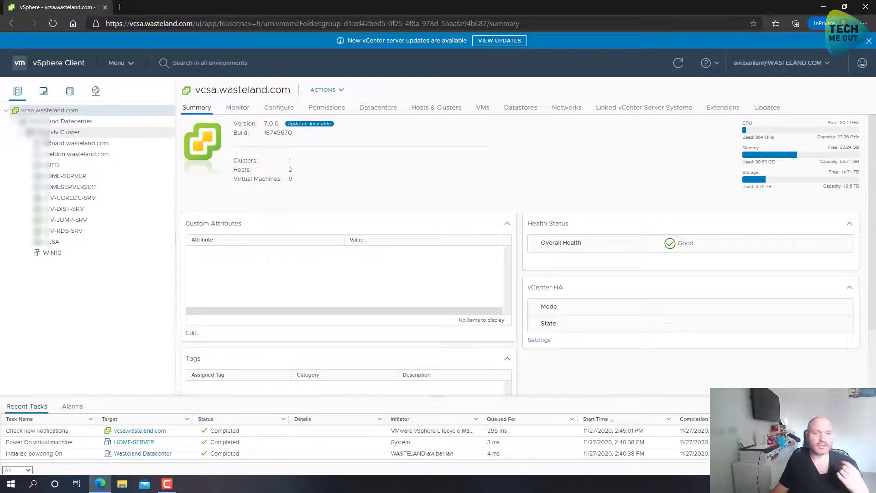
click(56, 133)
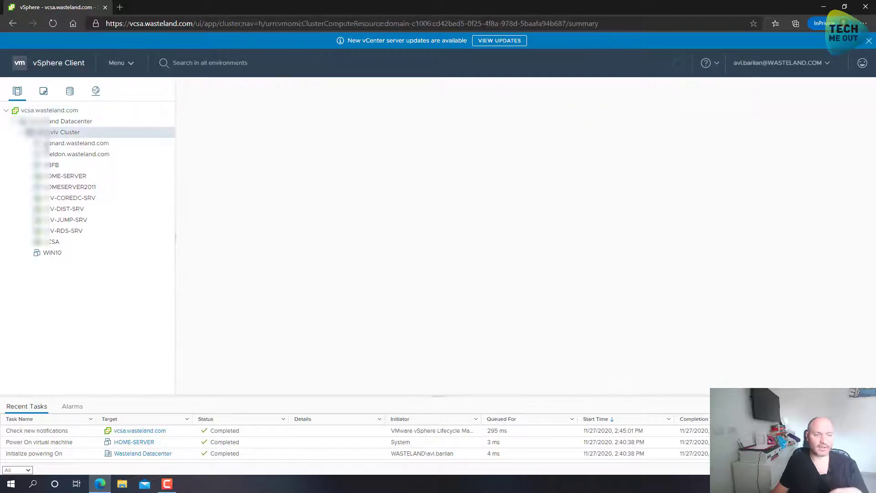
click(51, 155)
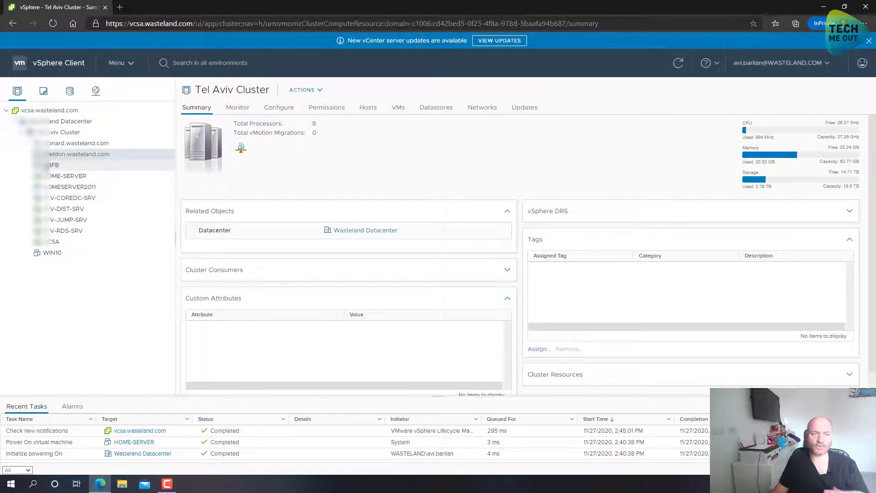
click(57, 145)
click(54, 132)
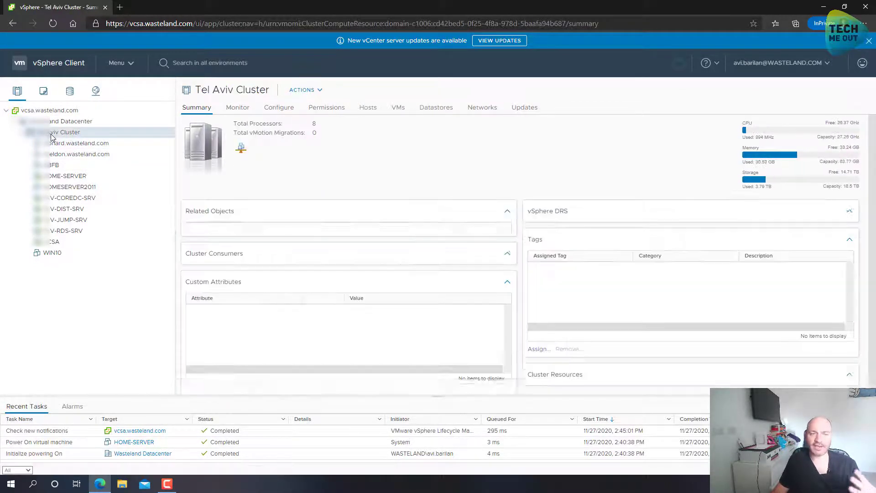
right_click(52, 135)
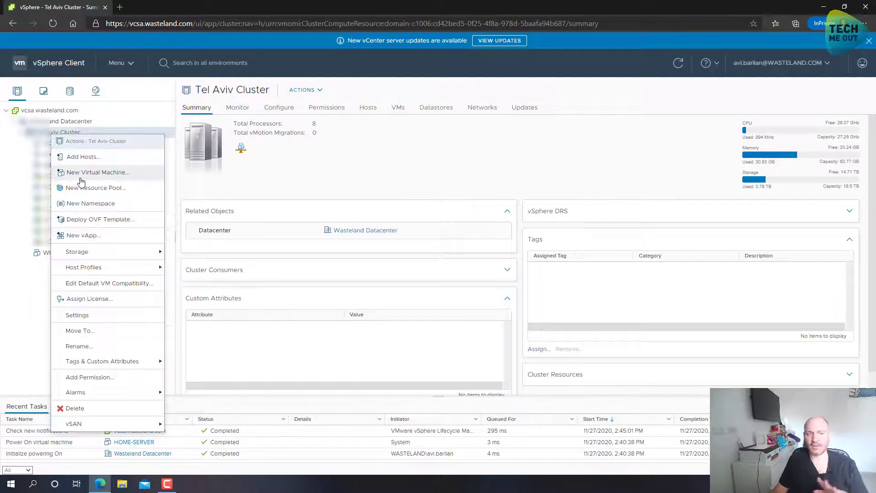
Return to the VMs and Templates inventory and start a new virtual machine in the LAB folder with the "Create a new virtual machine" type.
click(43, 92)
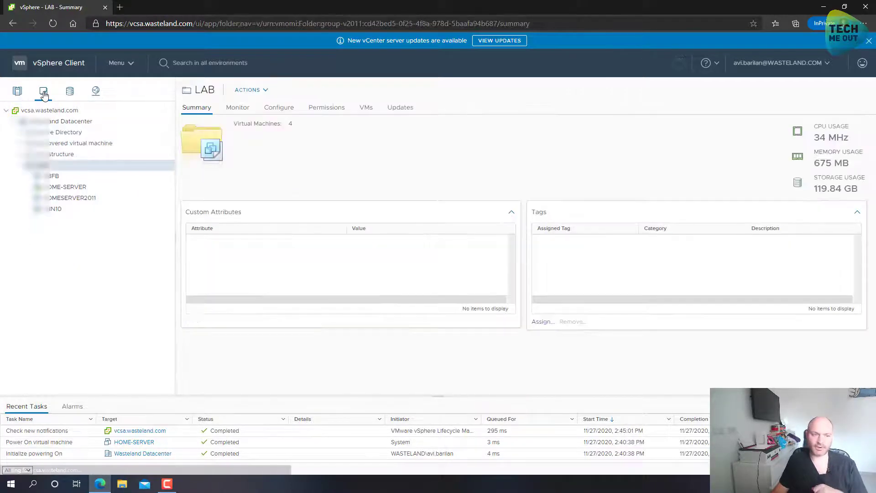
right_click(58, 169)
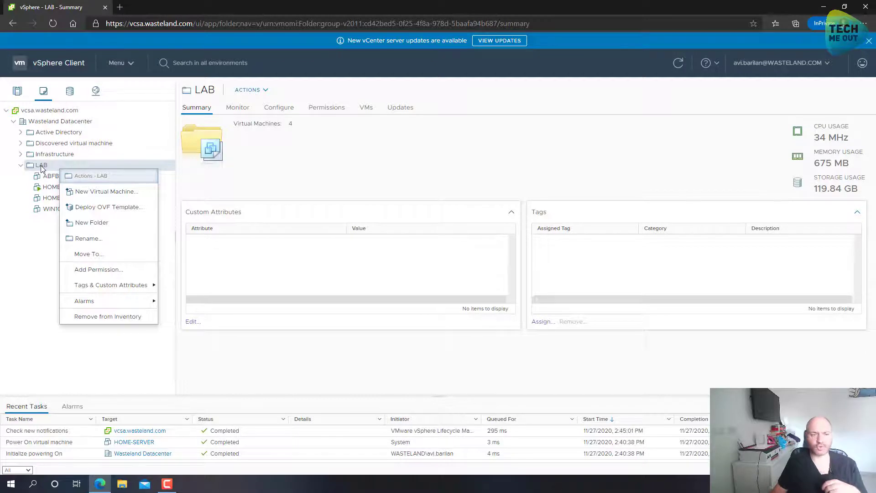
click(109, 197)
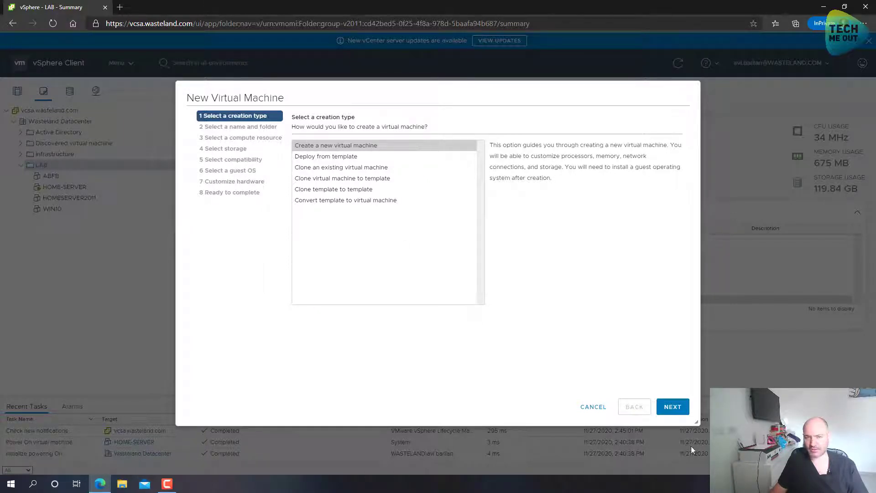
click(673, 407)
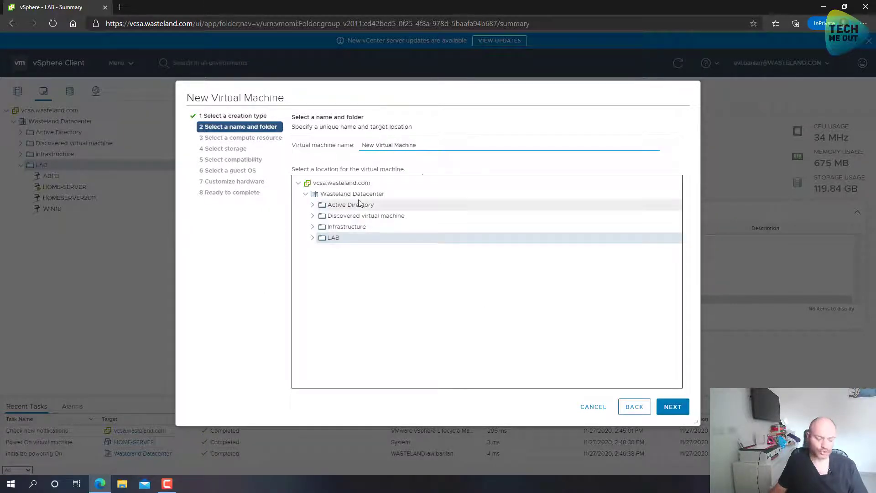
Name the virtual machine WIN10TMO and accept the LAB folder as its location.
drag(449, 141, 289, 141)
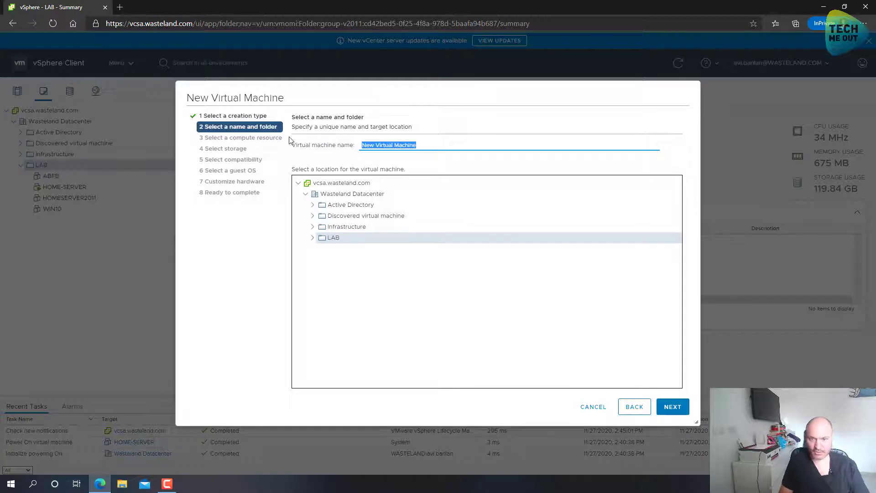
text(WIN10TMO)
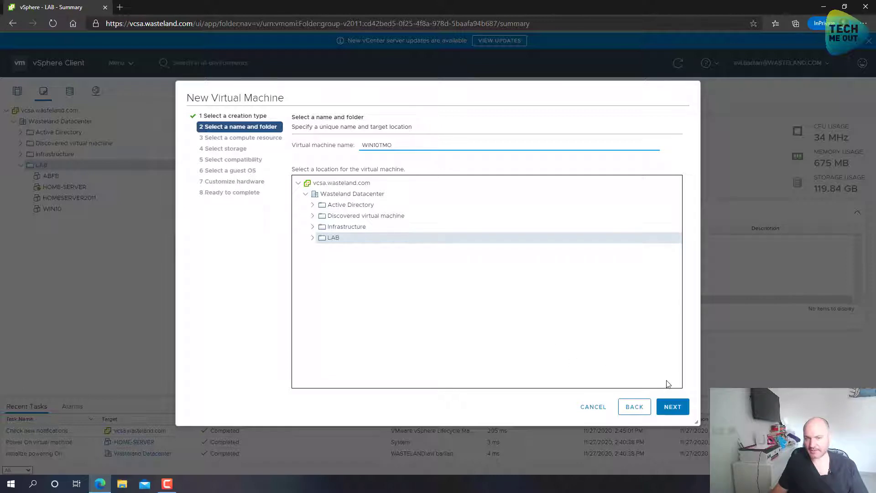
click(673, 408)
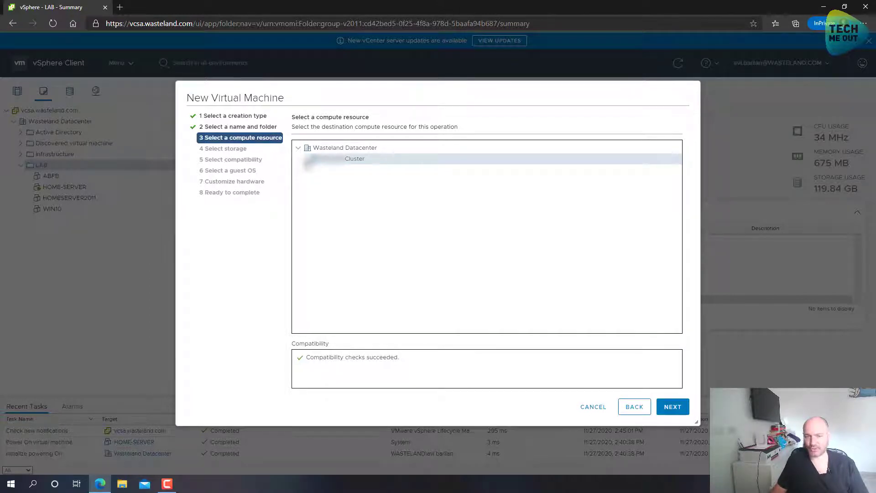
Choose the second host under the cluster as the virtual machine's compute resource.
click(306, 158)
click(357, 183)
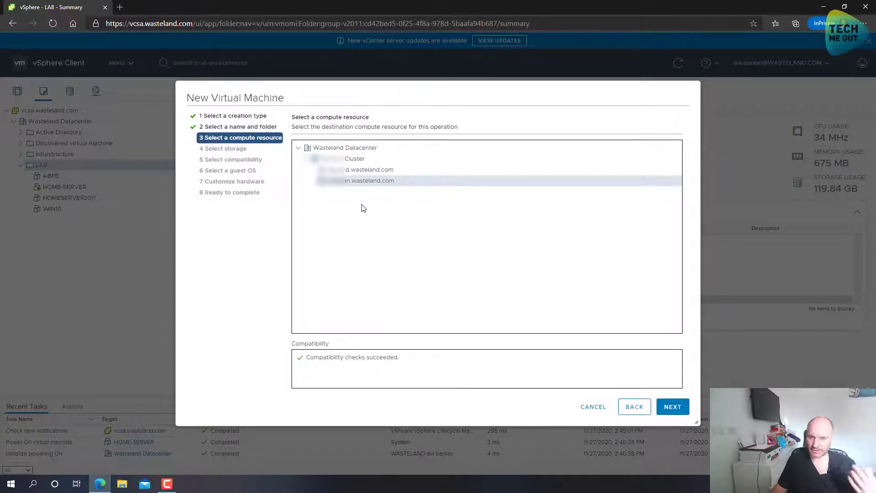
click(672, 411)
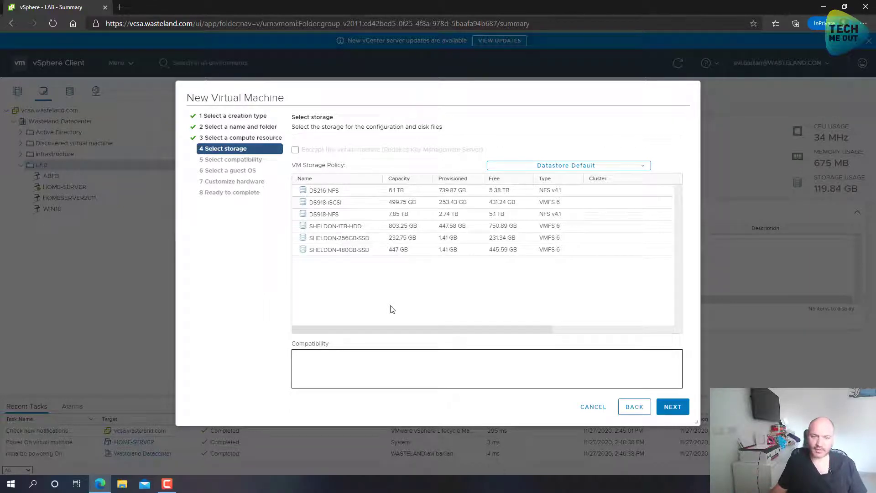
Store the virtual machine on the DS918-ISCSI datastore and accept ESXi 7.0 and later as its compatibility.
click(339, 205)
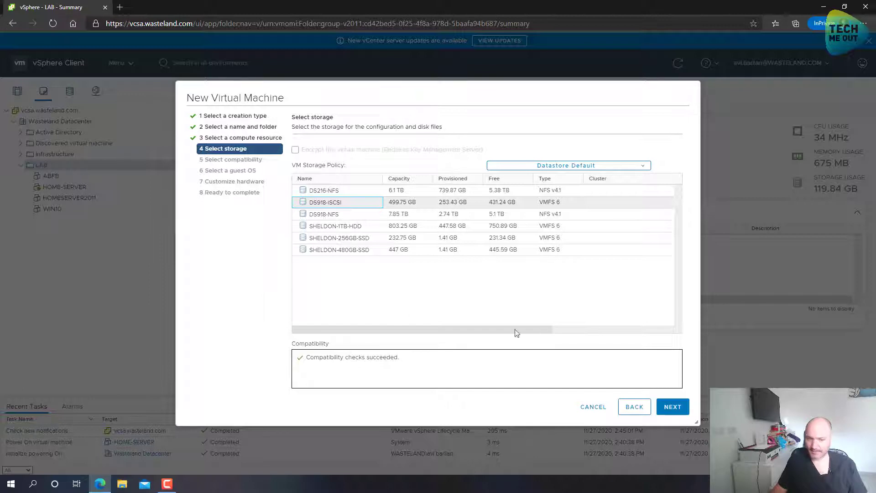
click(673, 407)
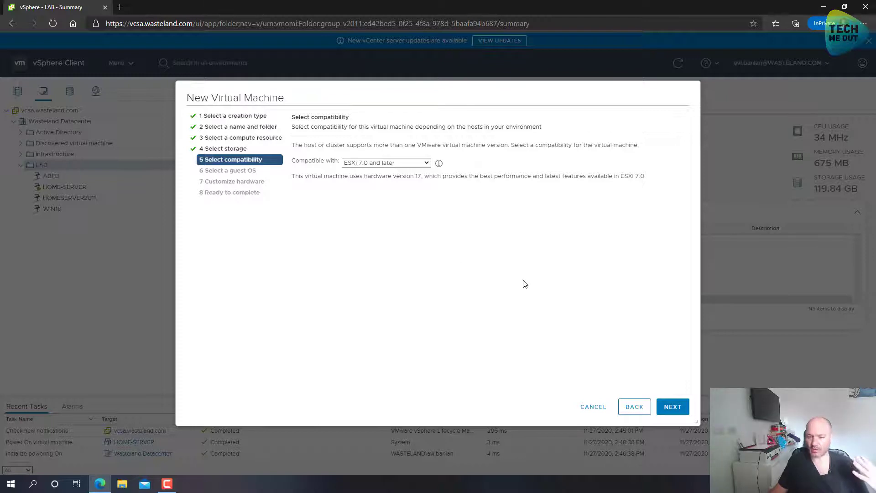
click(673, 408)
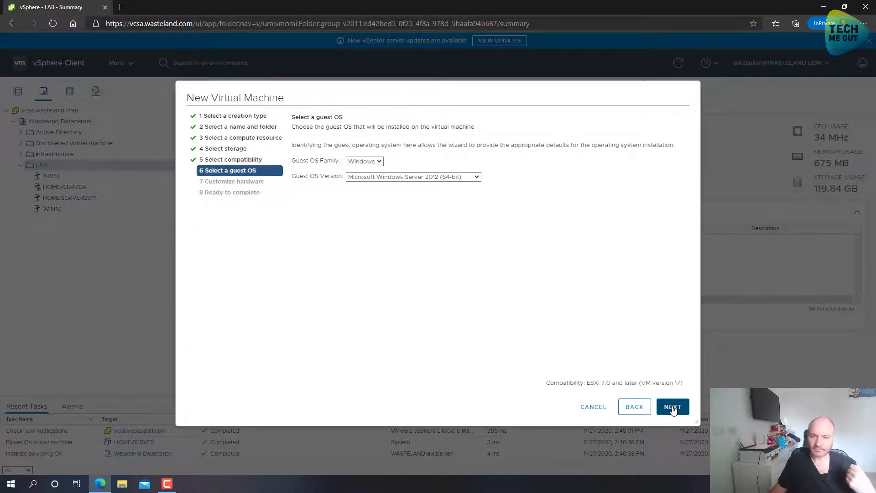
Set the guest OS version to Microsoft Windows 10 (64-bit) and continue to the hardware customization.
click(429, 178)
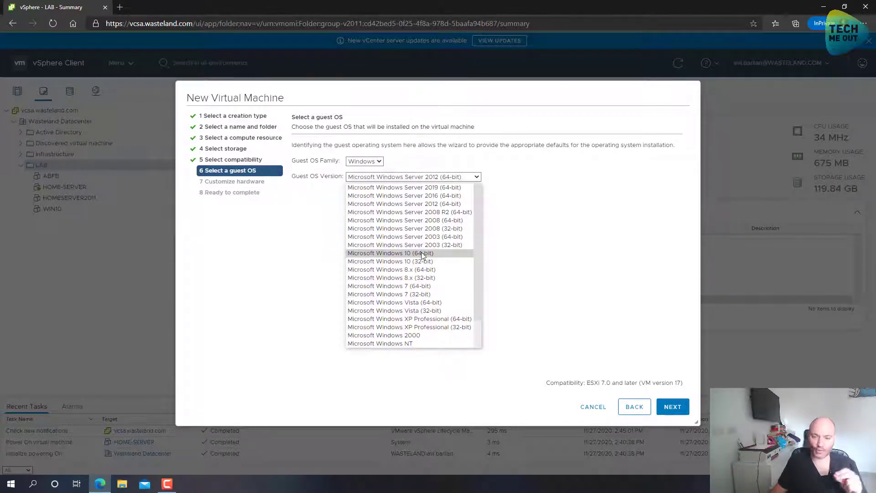
click(454, 254)
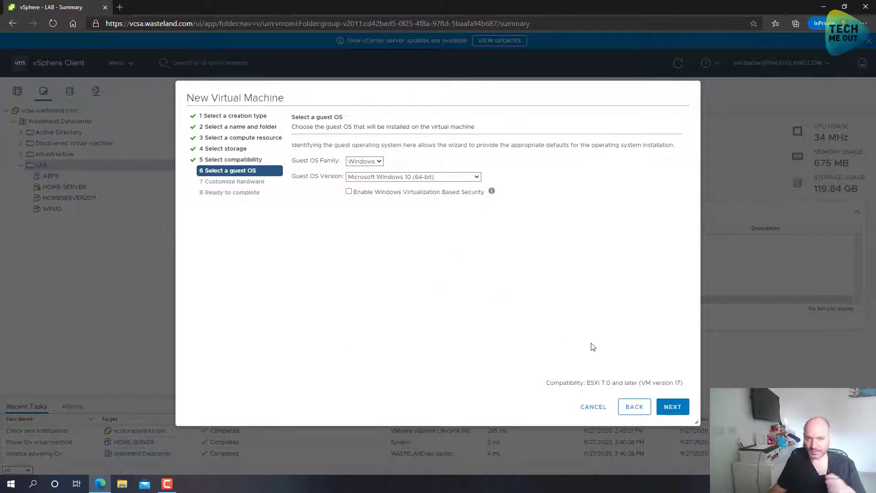
click(674, 408)
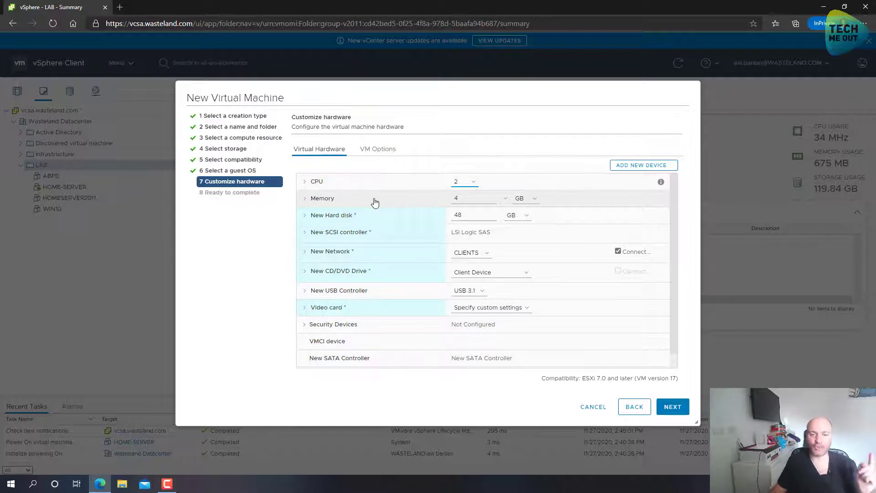
Set the new hard disk's provisioning to Thin Provision.
click(306, 217)
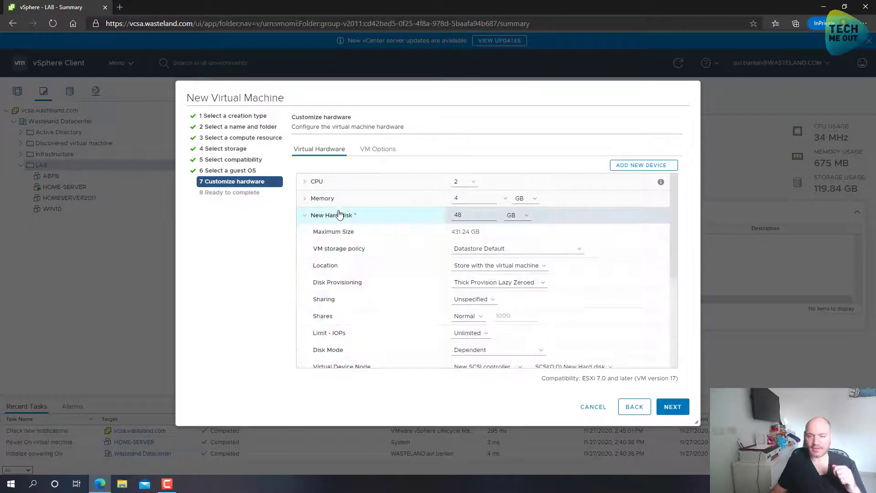
click(497, 283)
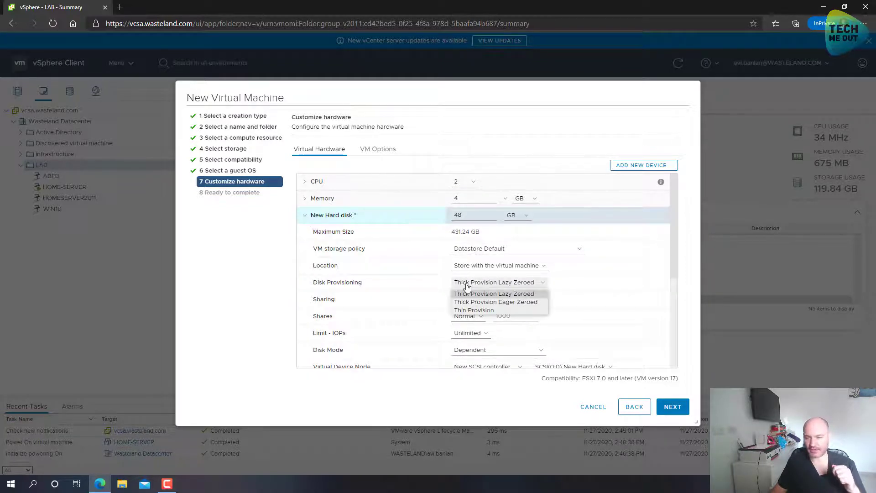
click(474, 311)
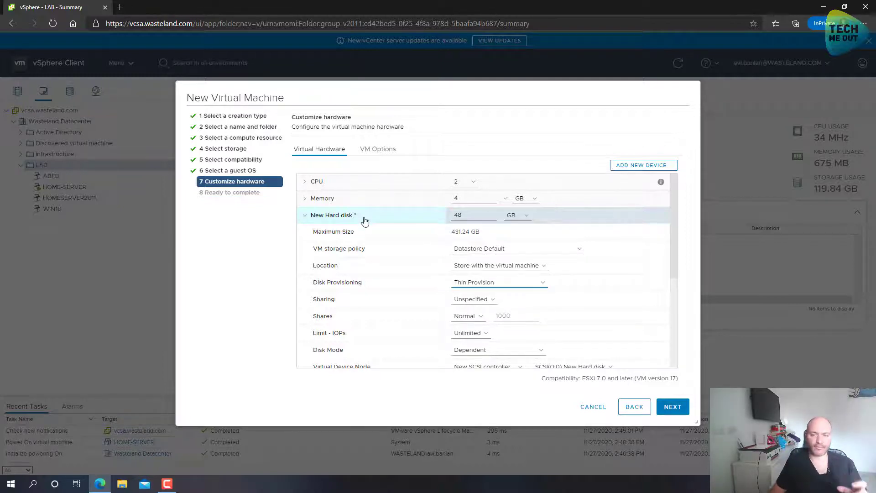
click(399, 224)
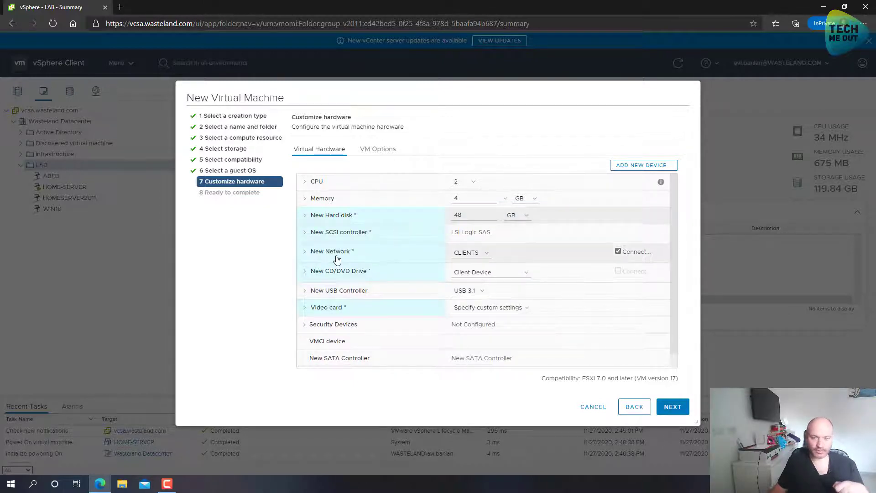
Browse the available networks and connect the new network adapter to the IOT network.
click(467, 254)
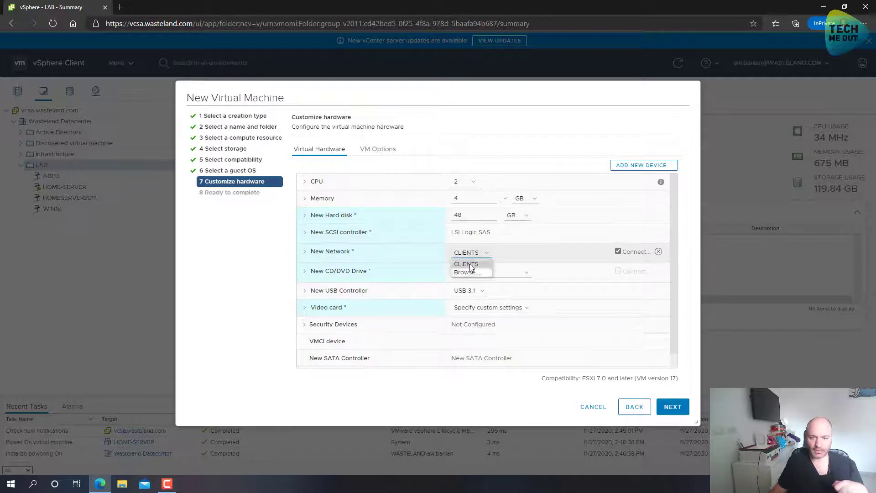
click(470, 274)
click(342, 230)
click(540, 341)
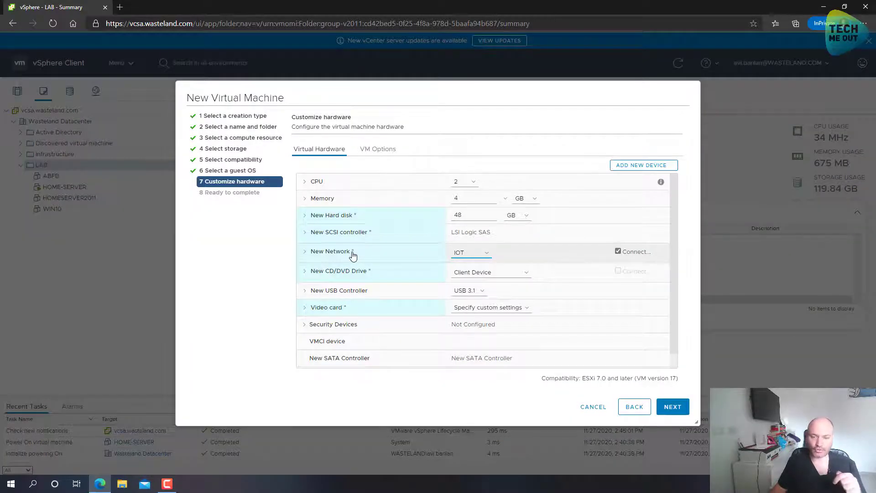
Set the new network's adapter type to VMXNET 3 and review its settings.
click(353, 254)
click(480, 287)
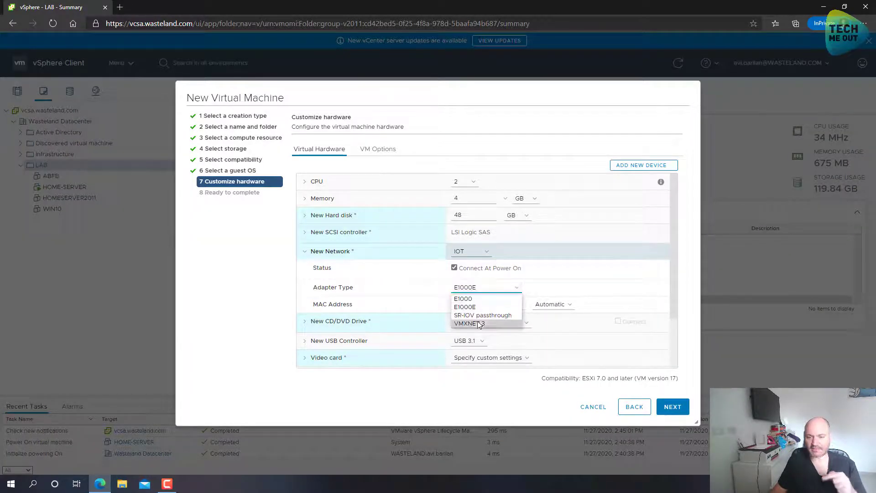
click(479, 325)
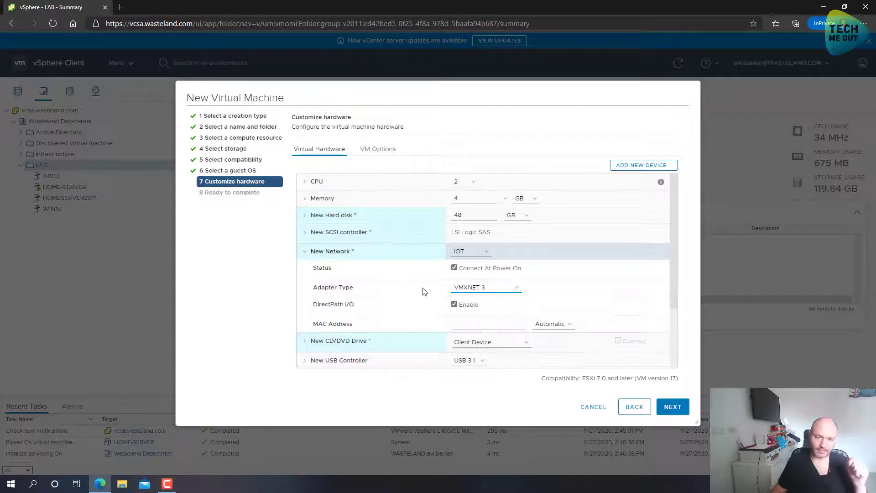
click(373, 257)
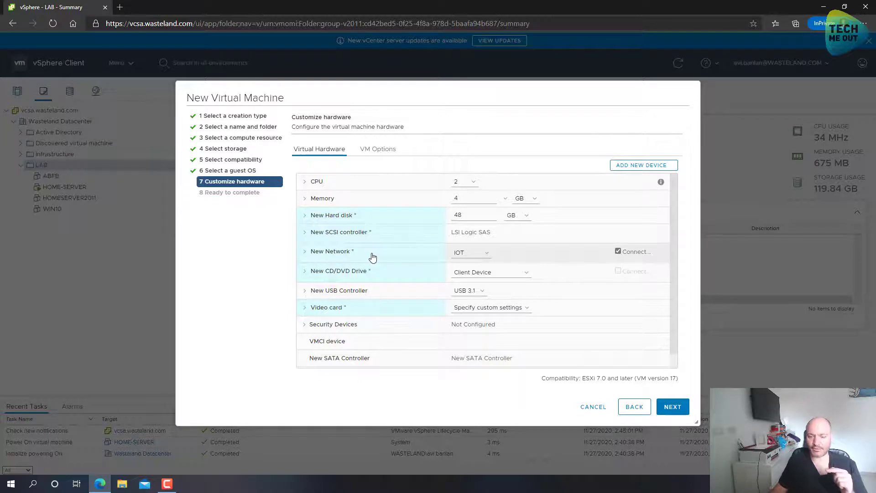
click(373, 257)
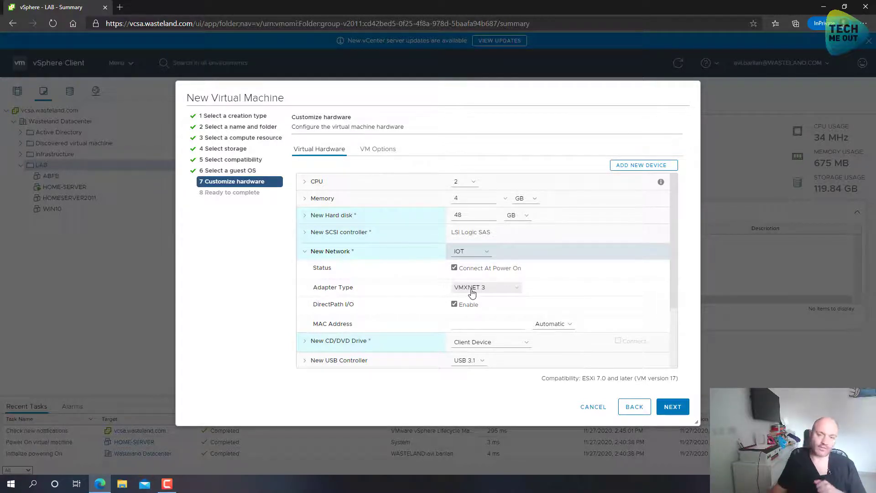
click(424, 251)
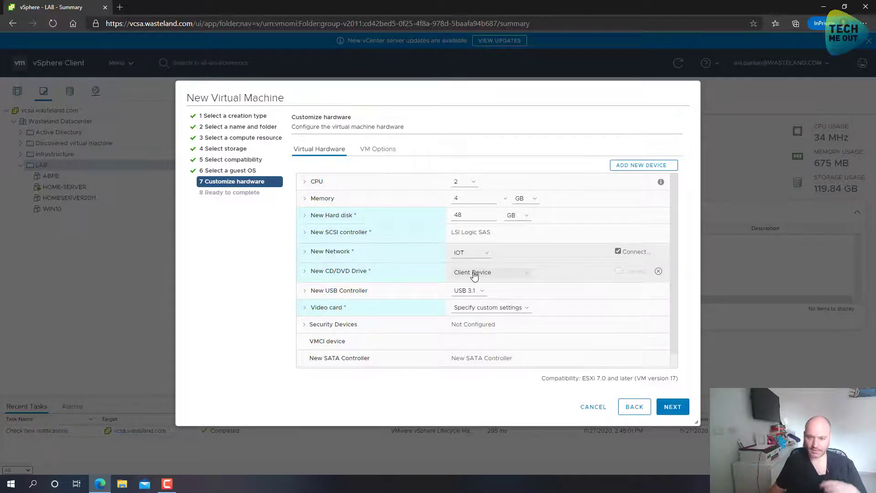
Attach the Windows 10 Pro 20H2 64-bit ISO from VL ISO under ISO Central on DS918-NFS to the CD/DVD drive and enable its connection.
click(475, 275)
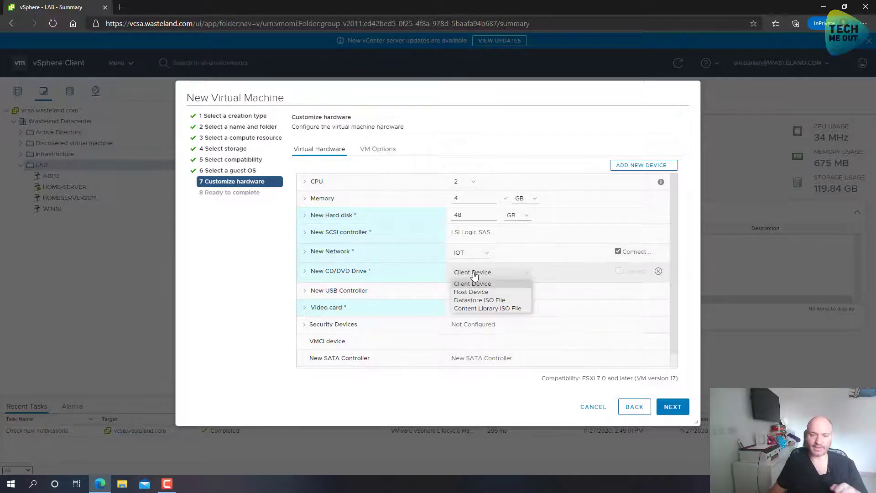
click(483, 302)
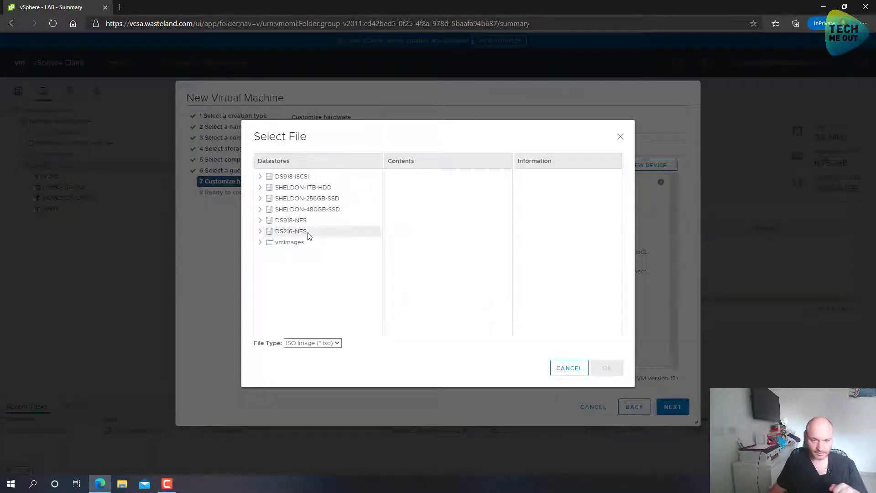
click(316, 221)
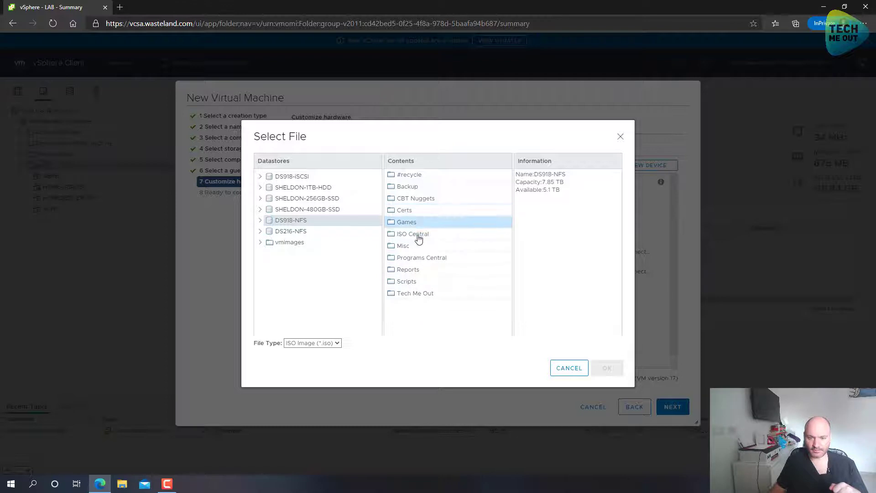
double_click(416, 234)
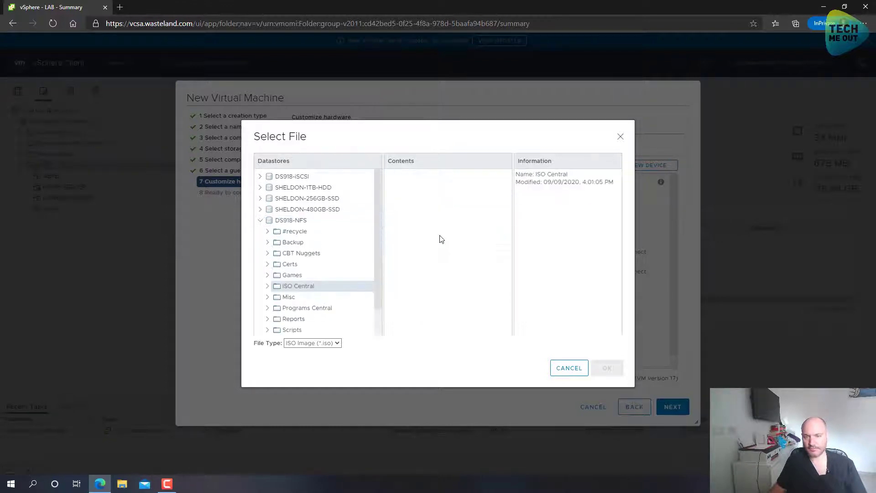
click(416, 213)
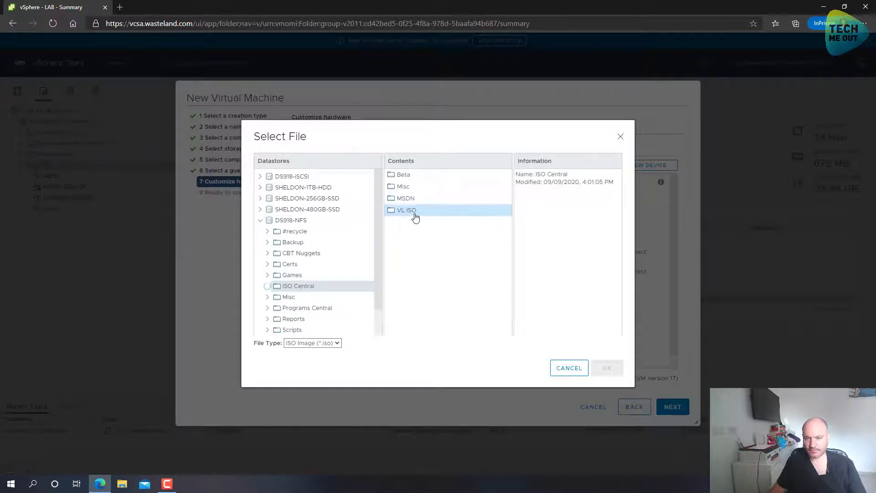
double_click(415, 211)
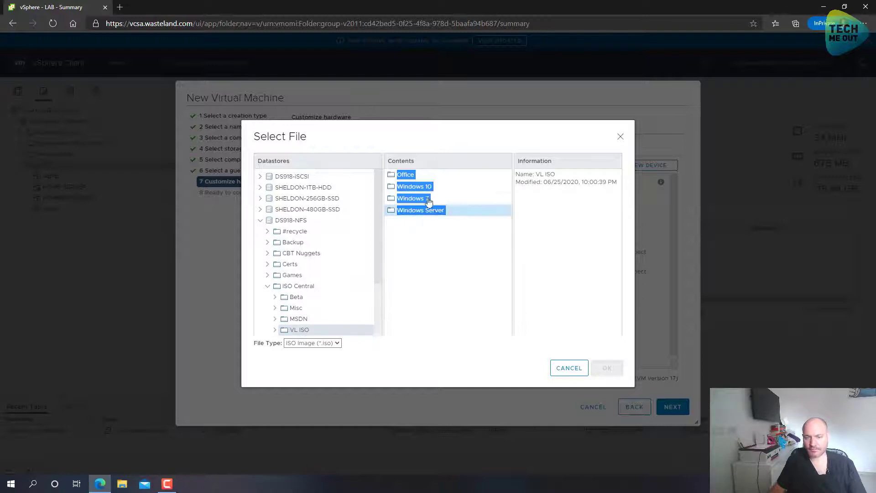
click(439, 289)
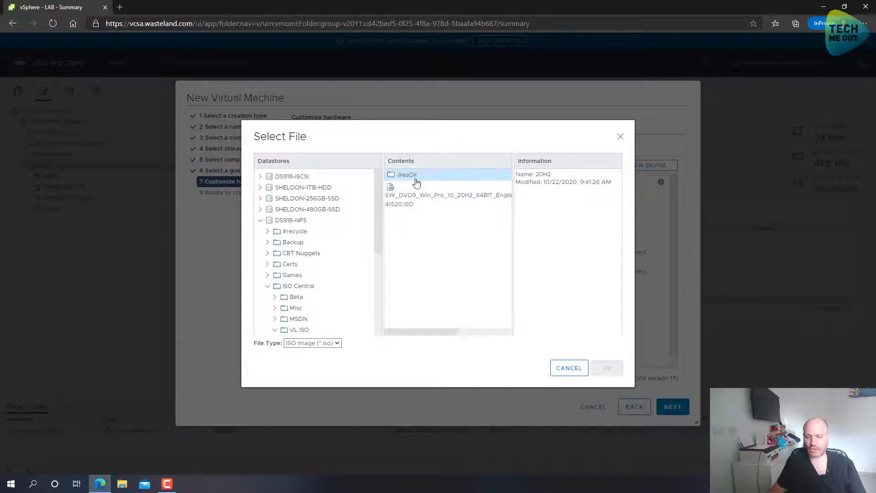
click(416, 196)
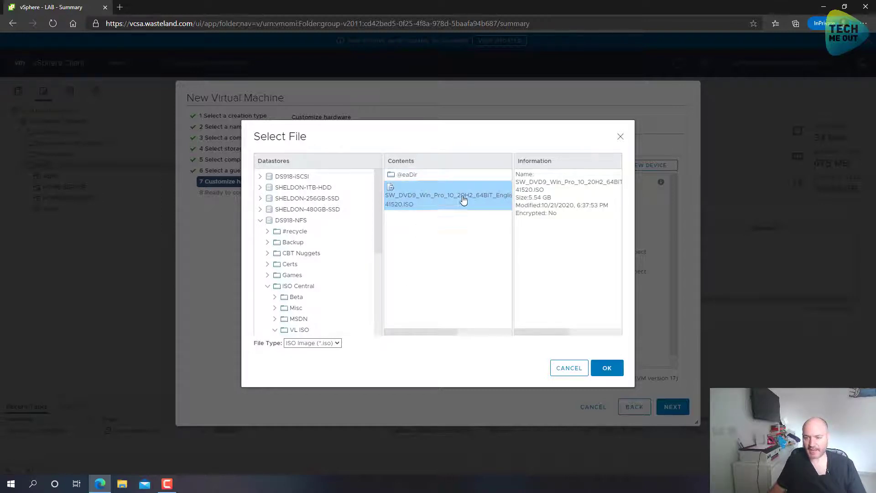
click(607, 368)
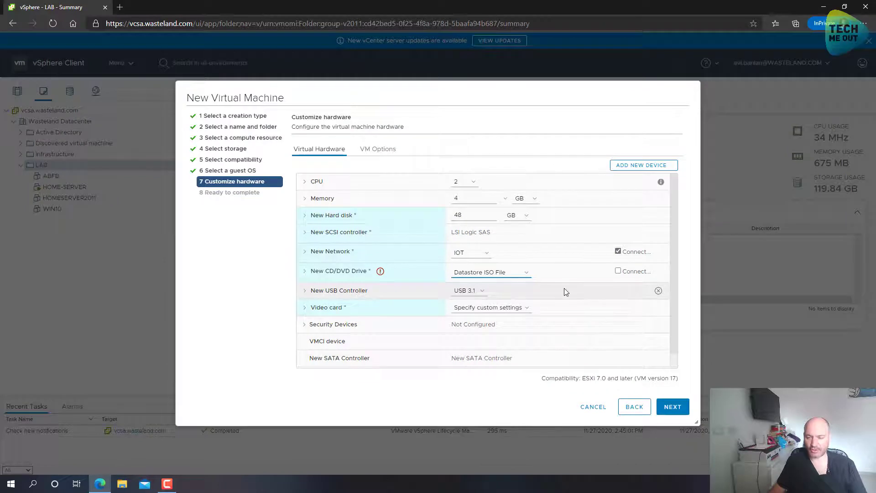
click(619, 272)
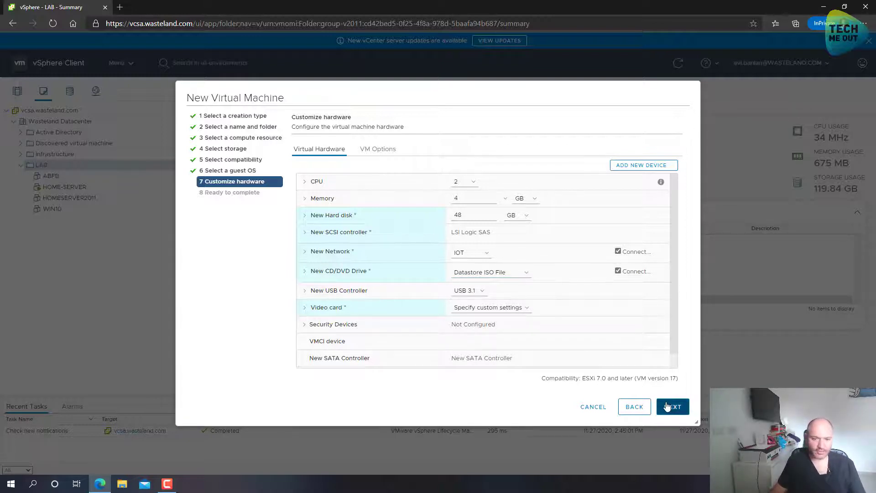
Enable 3D support on the video card and finish creating the virtual machine.
click(379, 312)
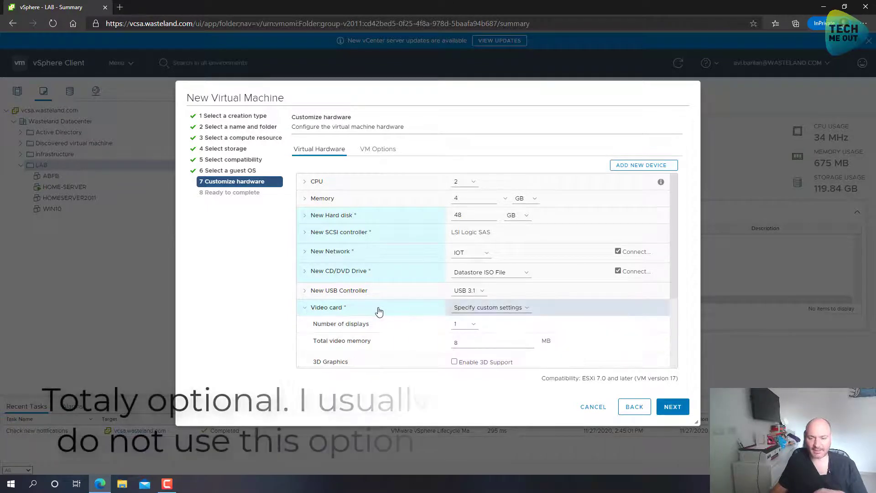
scroll(378, 312, down, 1)
click(478, 333)
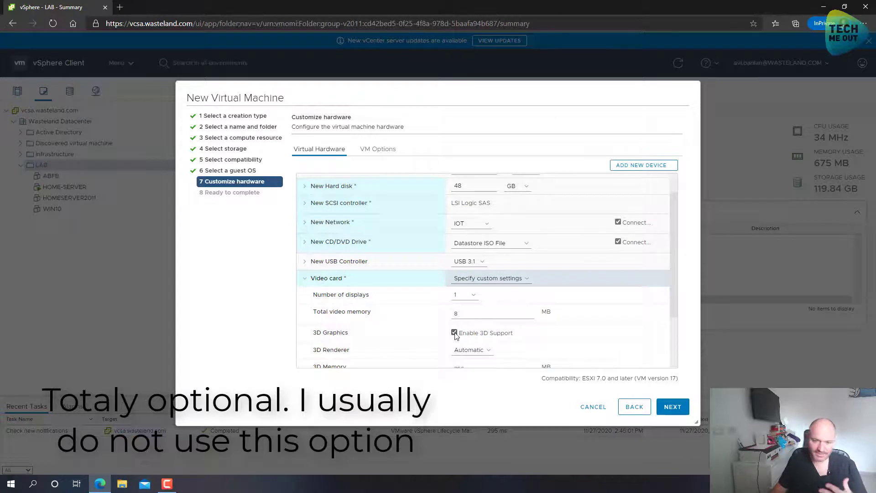
click(389, 278)
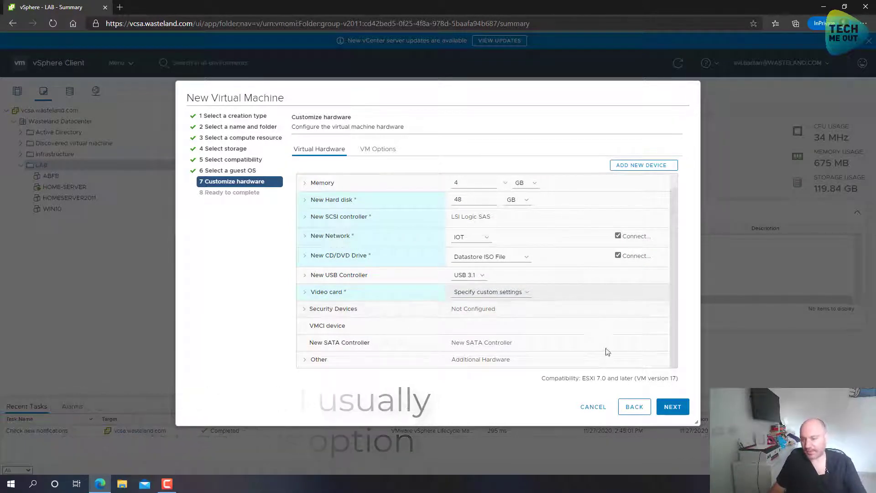
click(672, 408)
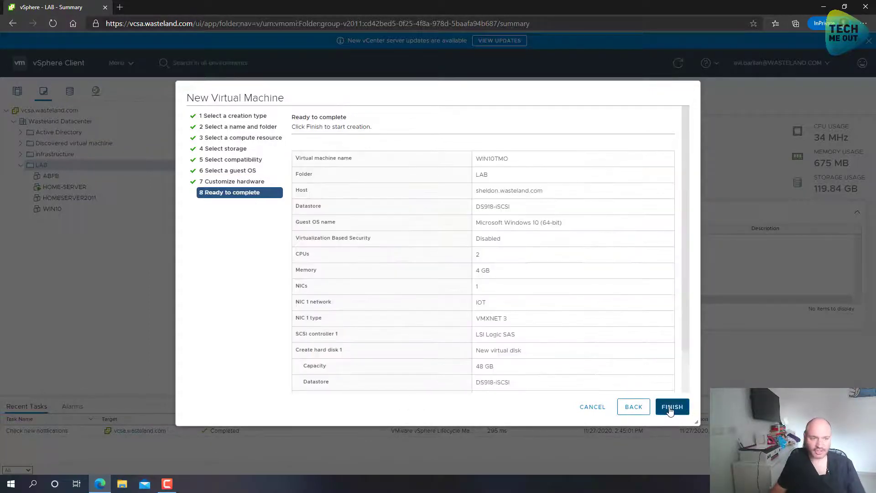
click(671, 410)
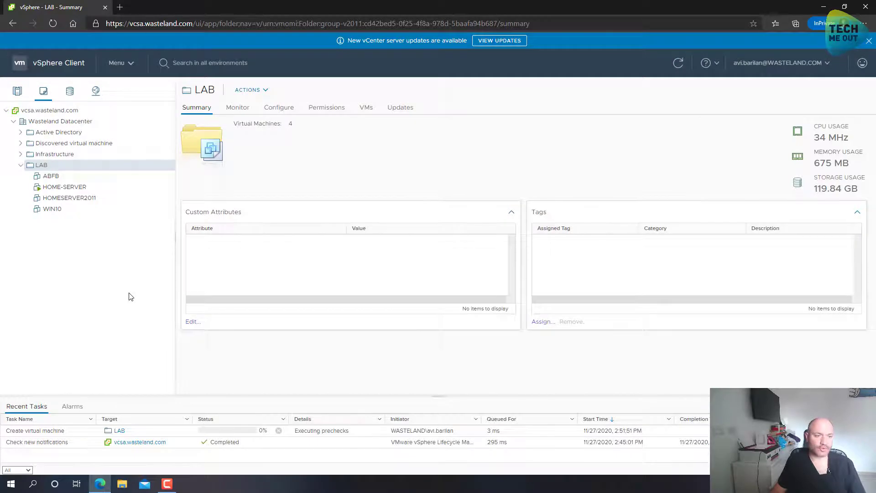
Power on the WIN10TMO virtual machine and boot it from the installation disc in its web console.
click(68, 220)
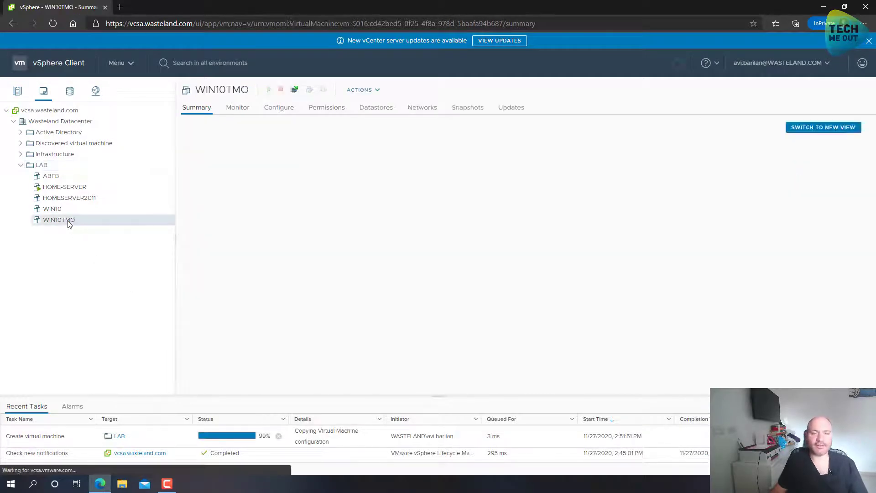
click(70, 209)
click(105, 219)
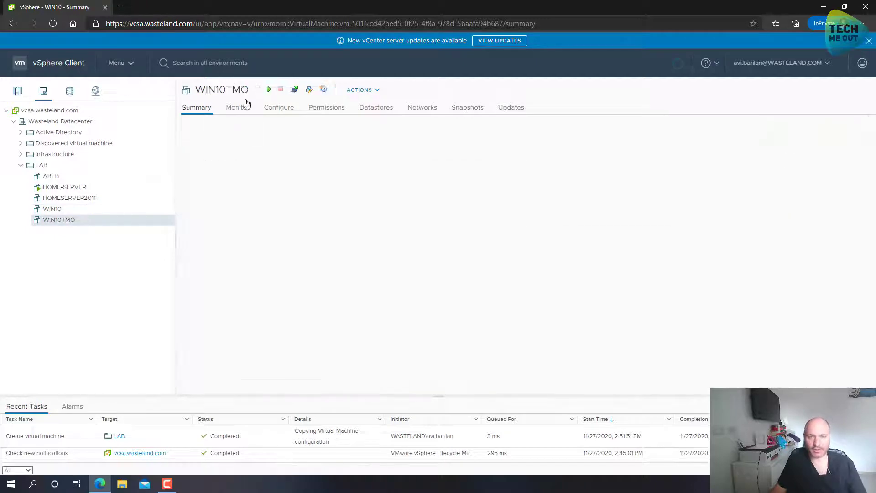
click(268, 90)
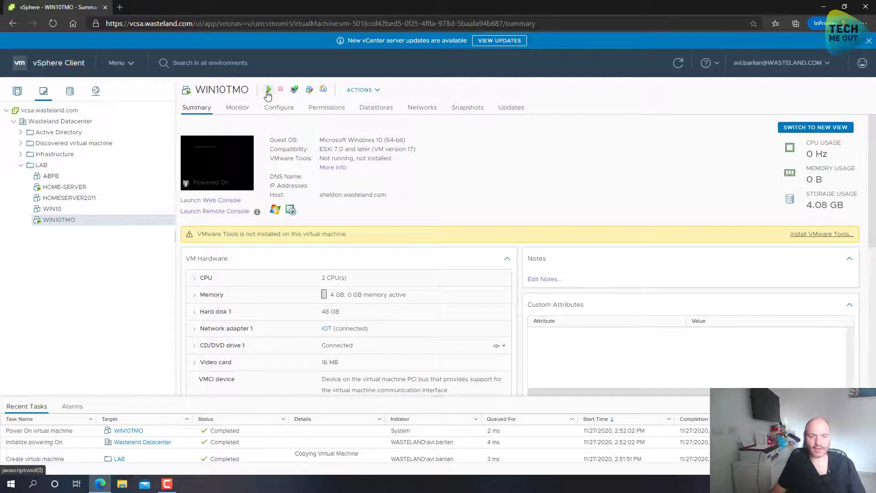
click(210, 201)
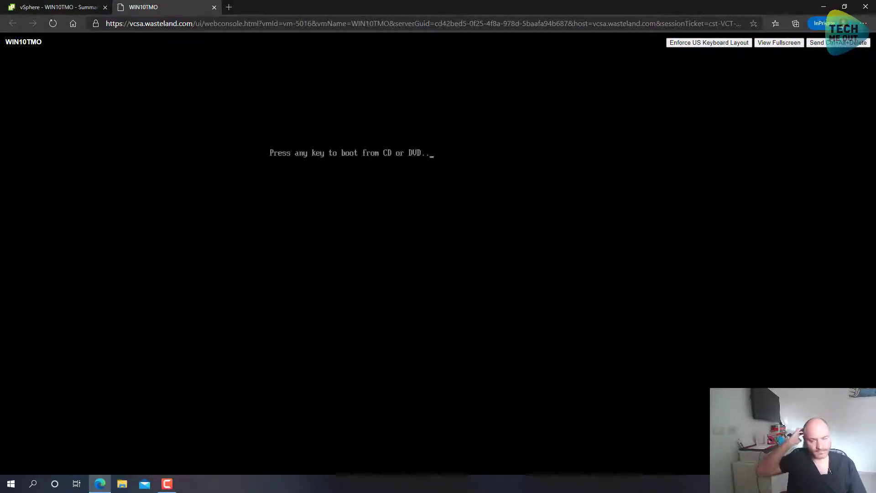
key(Return)
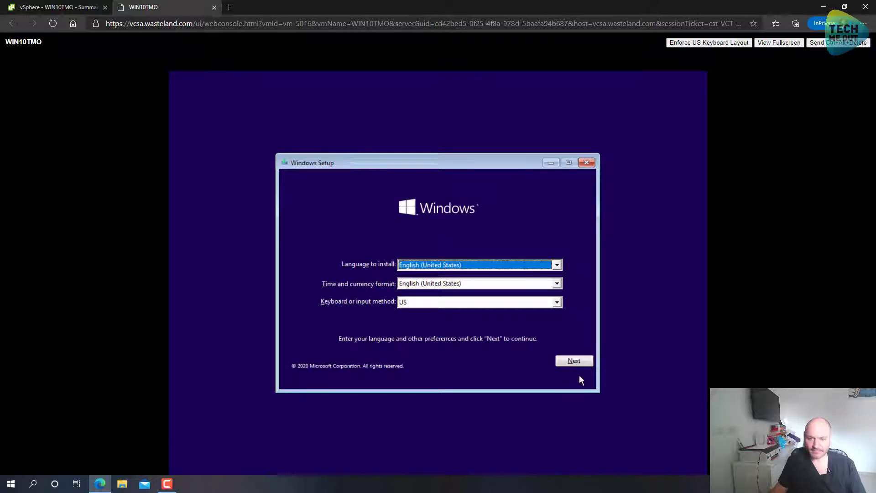
Start the Windows installation with the default language settings and choose the Windows 10 Enterprise edition.
click(574, 362)
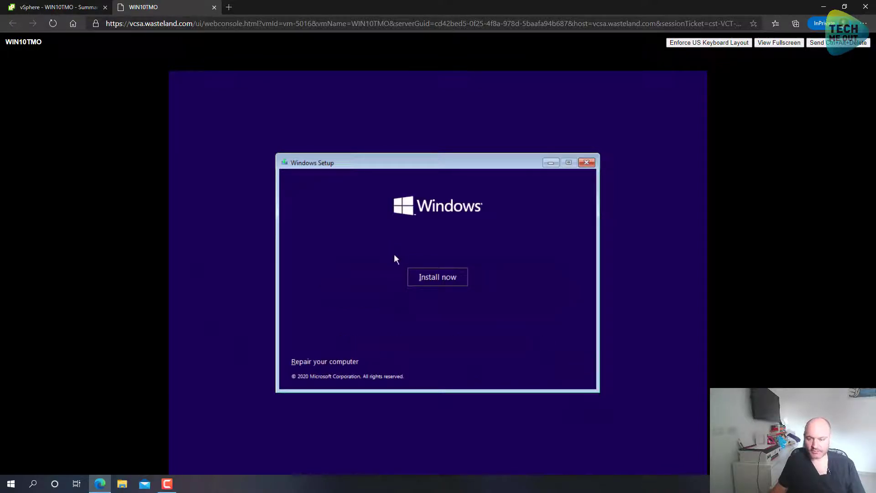
click(435, 278)
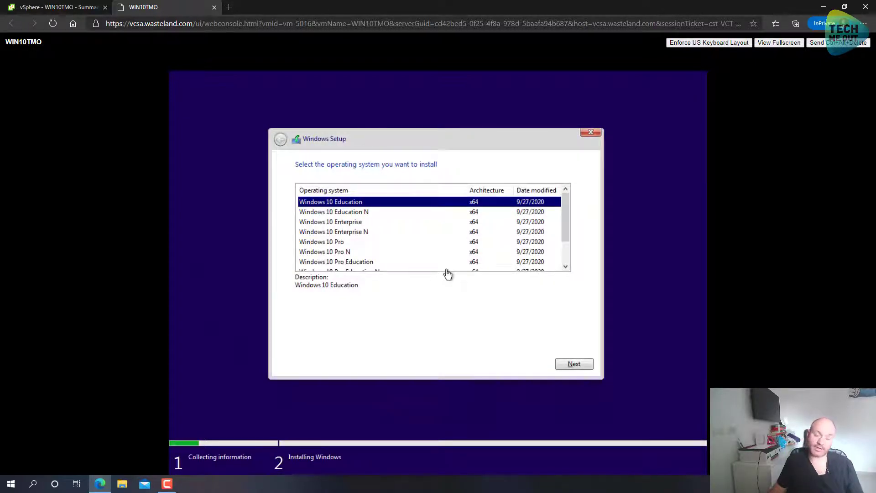
click(346, 225)
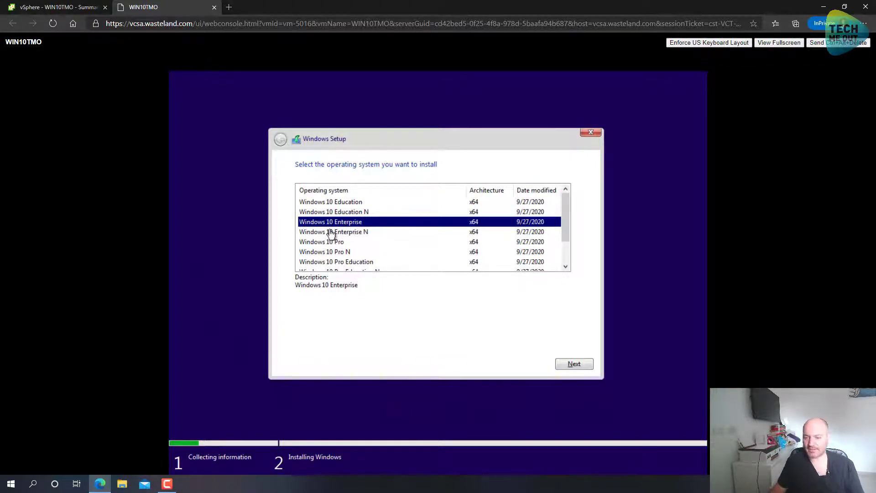
click(573, 366)
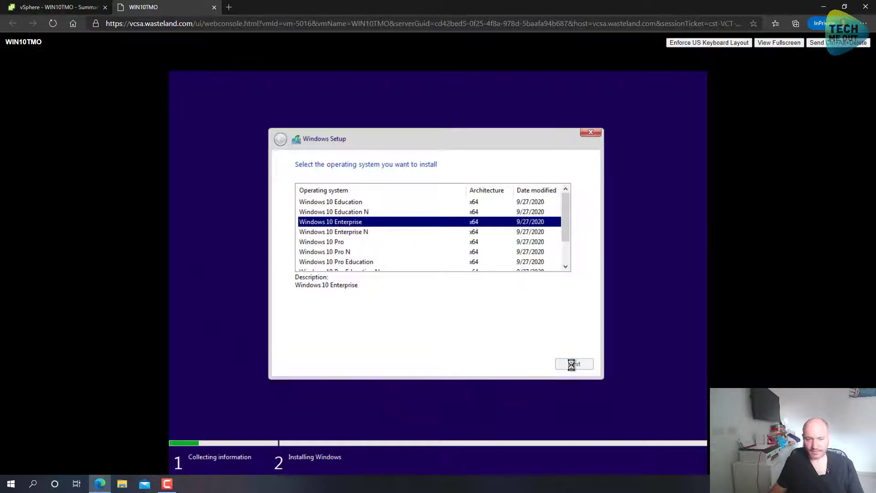
Accept the license terms and start a custom Windows installation on the unallocated space of Drive 0.
click(329, 341)
click(577, 365)
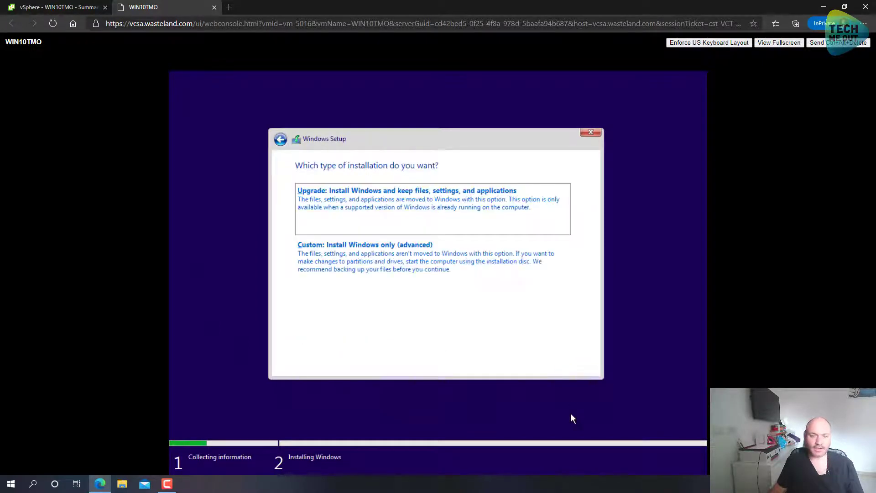
click(389, 268)
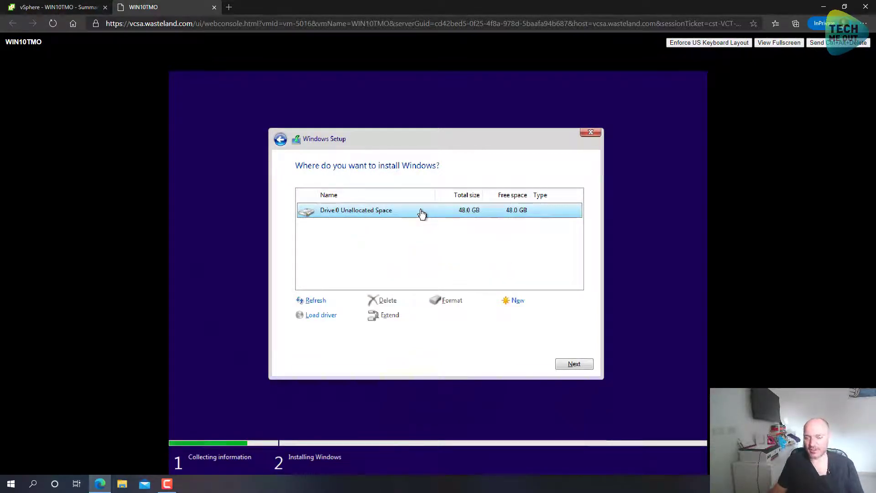
click(572, 367)
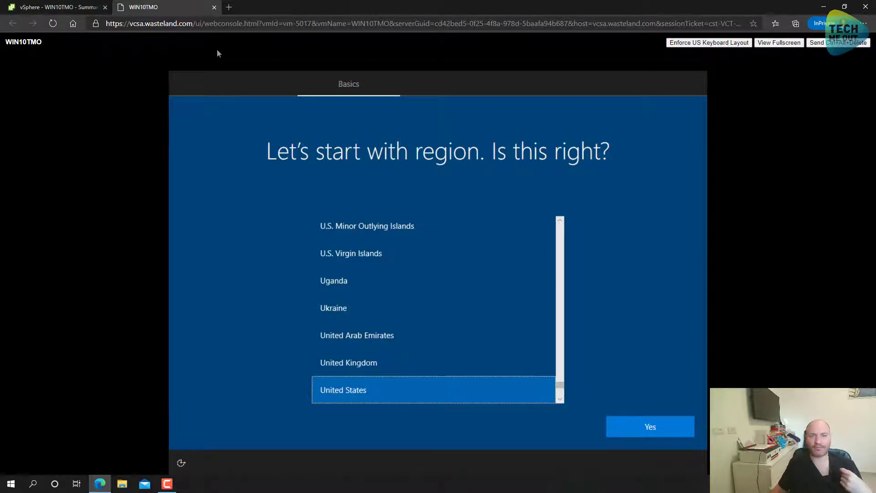
Open 192.168.1.2 in a new browser tab and proceed past the certificate warning to the ESXi login page.
click(229, 8)
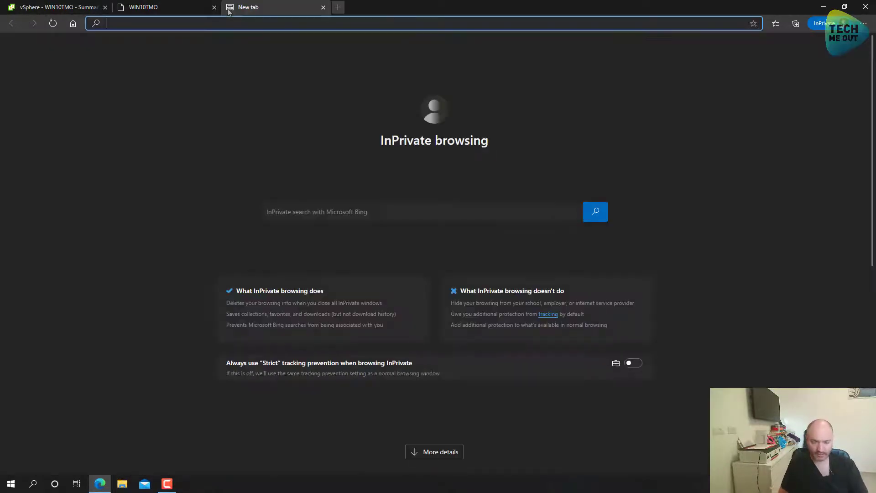
text(192.168.)
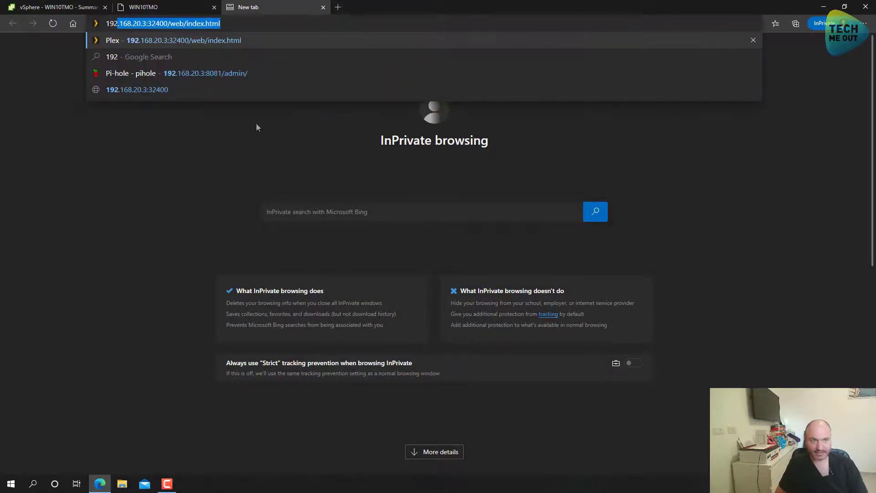
text(1.2)
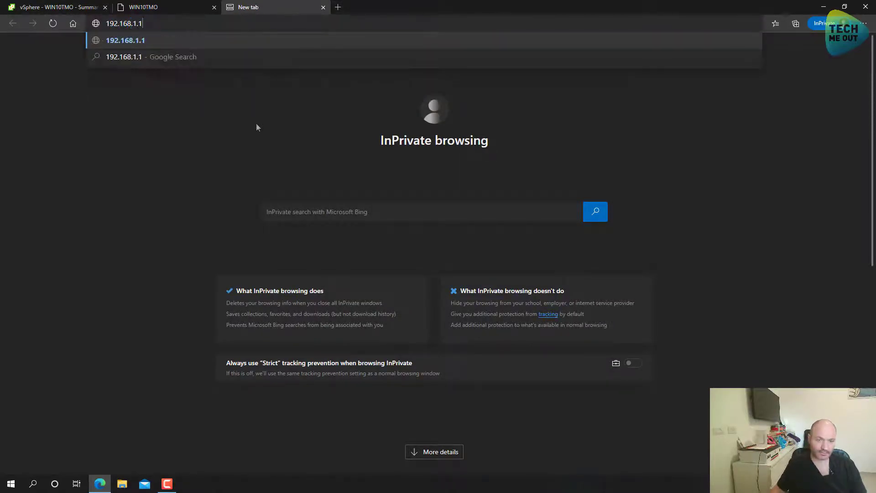
key(Return)
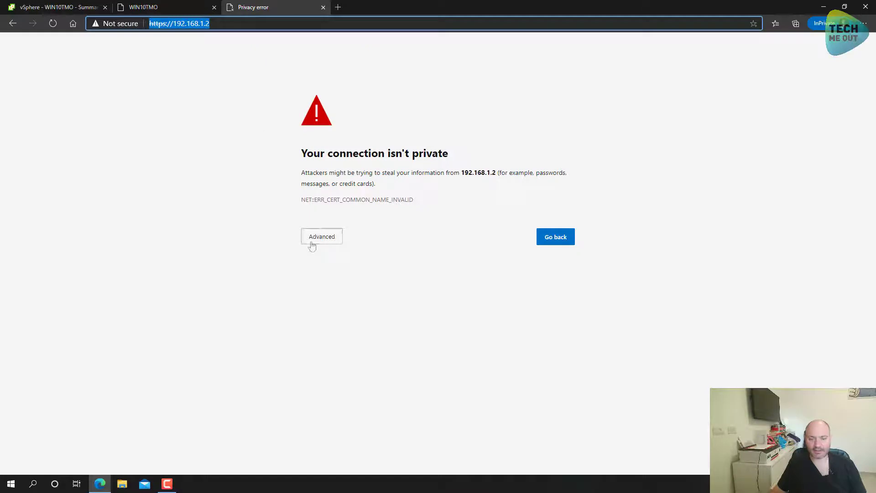
click(310, 239)
click(336, 315)
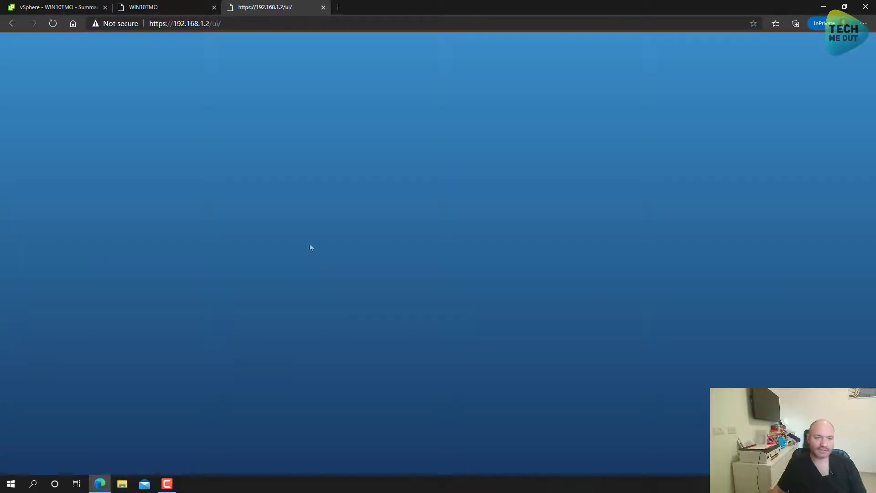
Log in to the ESXi host as root with the account password.
click(115, 189)
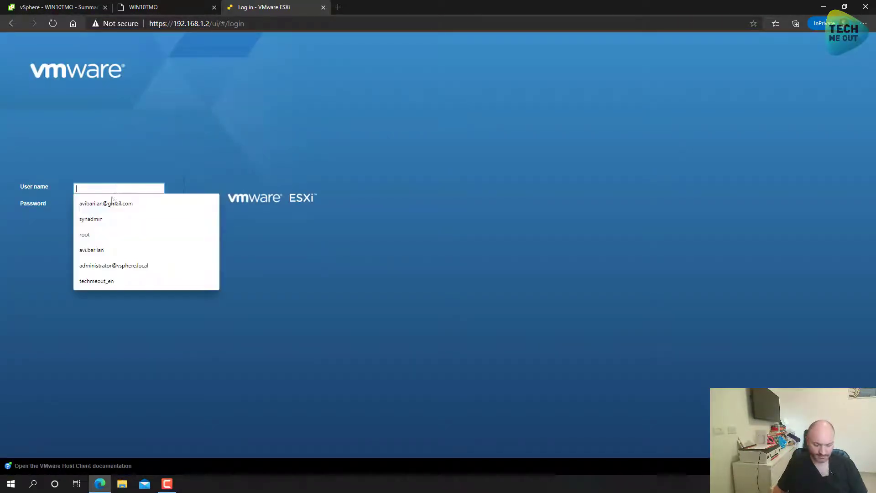
click(98, 232)
click(108, 204)
text(********)
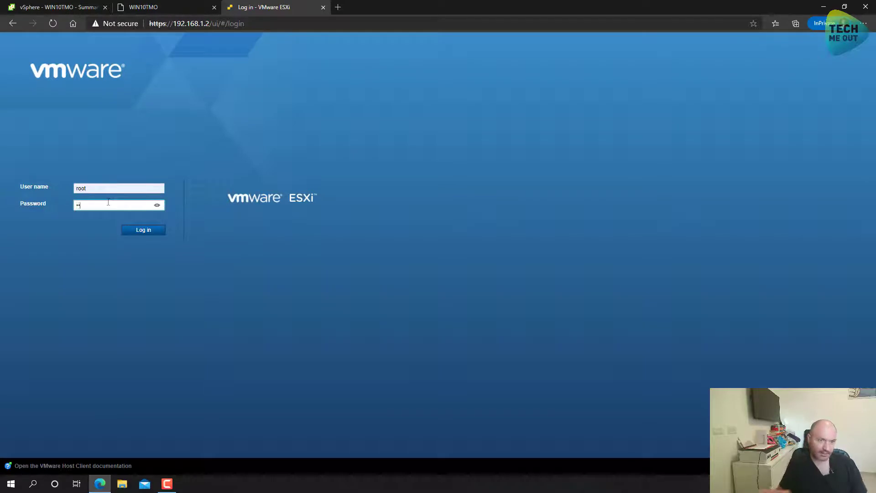
key(Return)
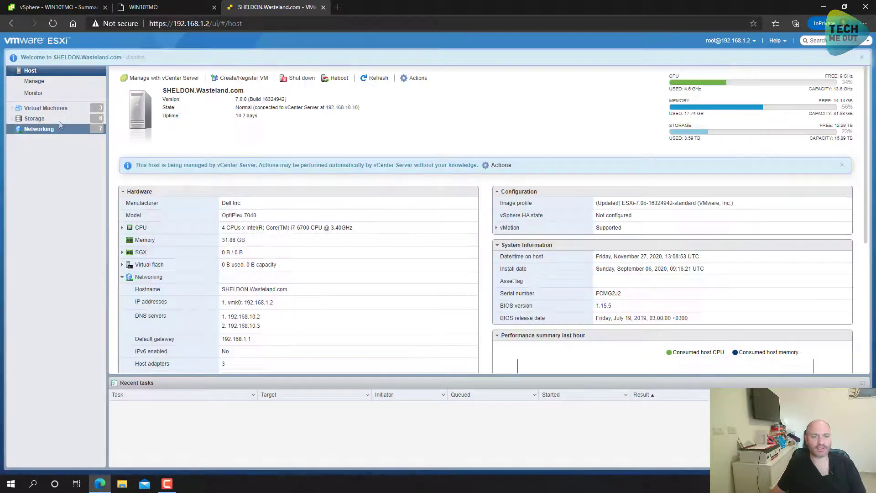
Start creating a new virtual machine from the ESXi host's virtual machine list and name it WIN10TMO2.
click(58, 109)
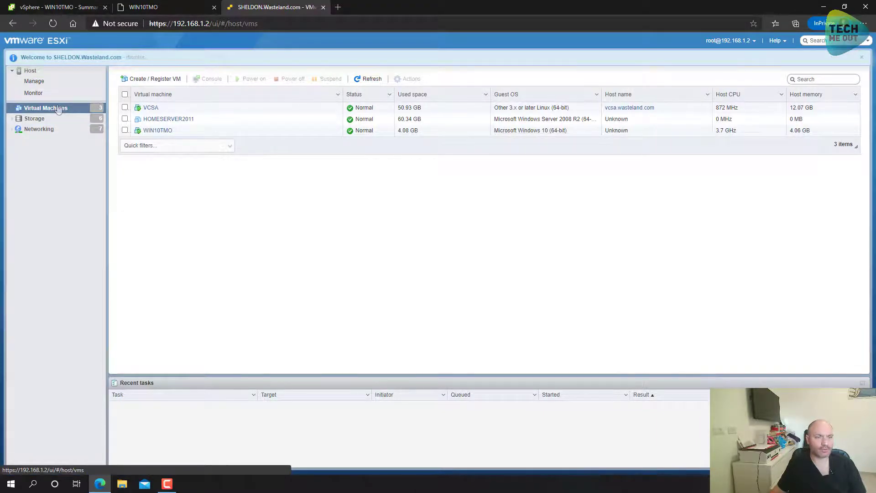
right_click(59, 110)
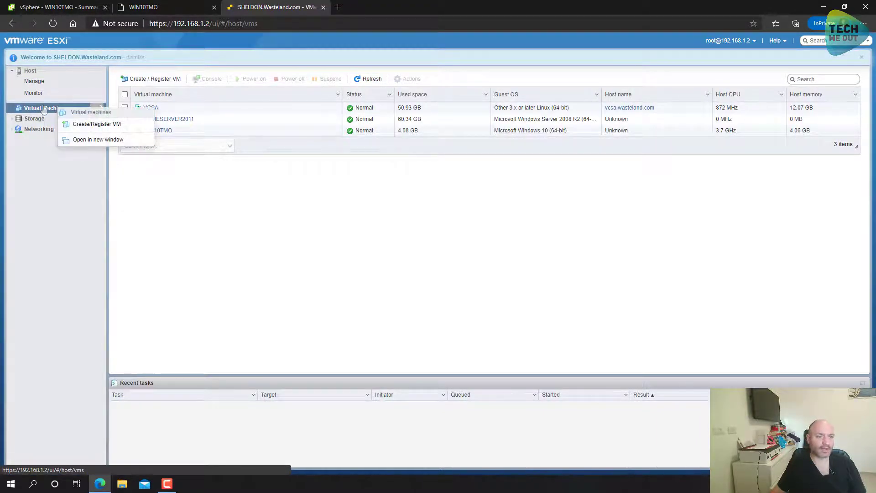
click(99, 129)
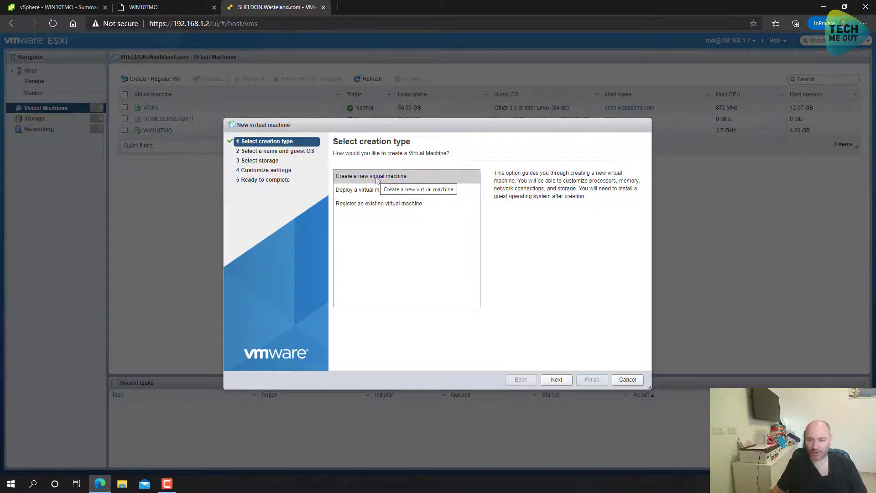
click(556, 379)
click(377, 183)
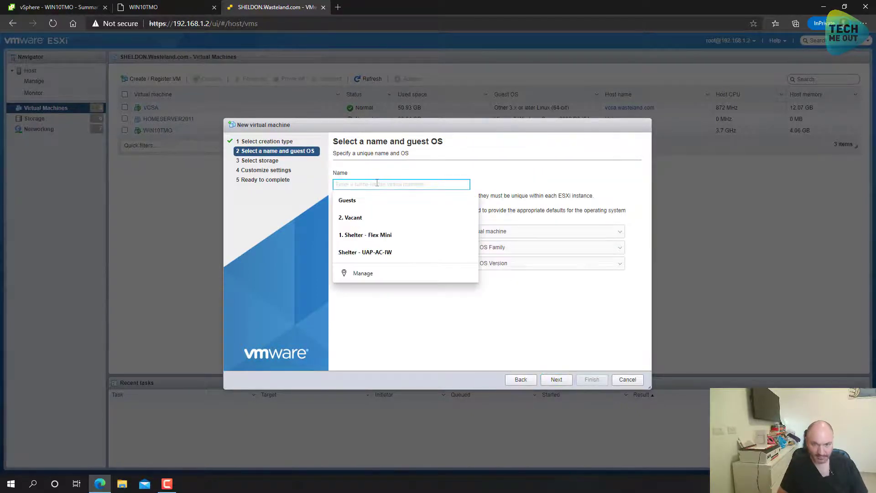
text(WIN)
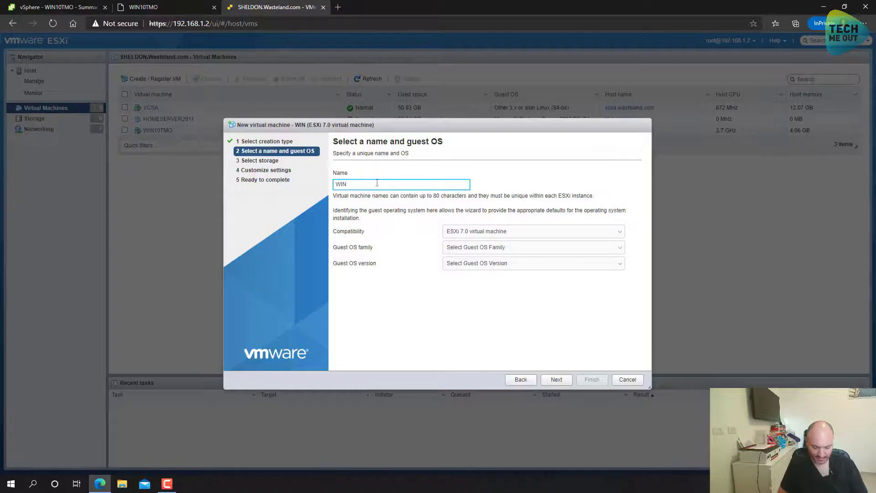
text(10TMO2)
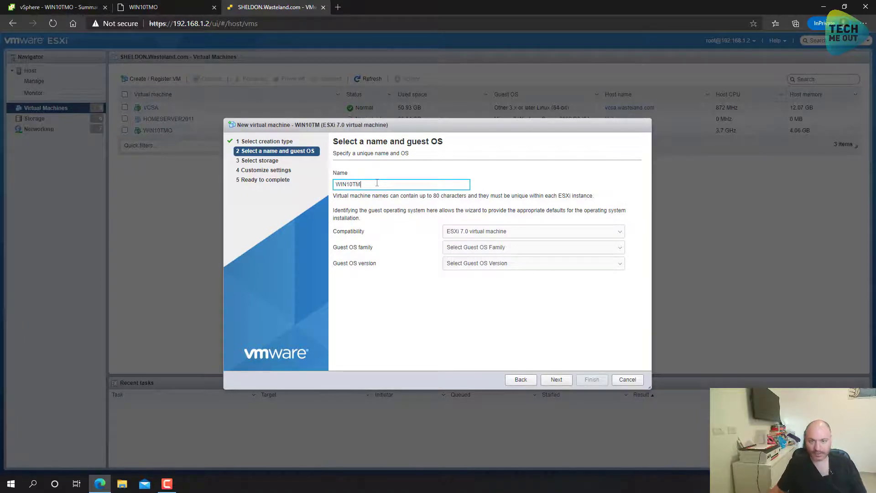
Set the guest OS family to Windows and the version to Microsoft Windows 10 (64-bit), continuing to storage selection.
click(500, 248)
click(468, 287)
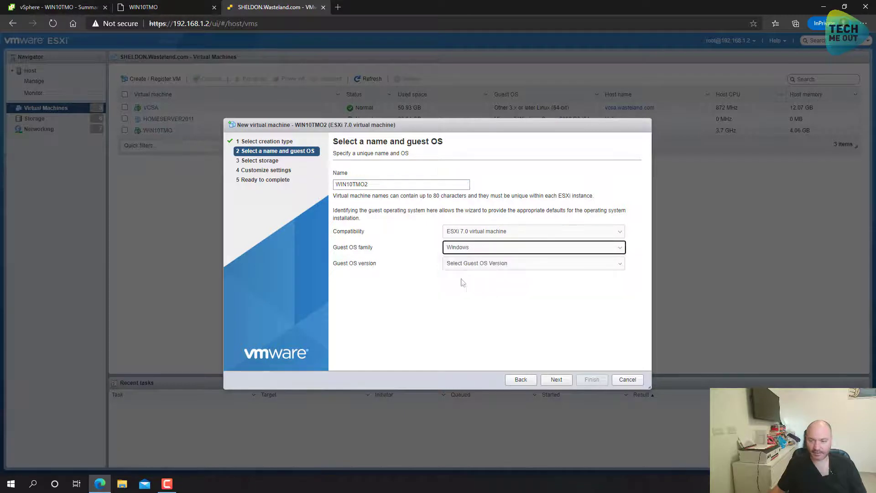
click(474, 263)
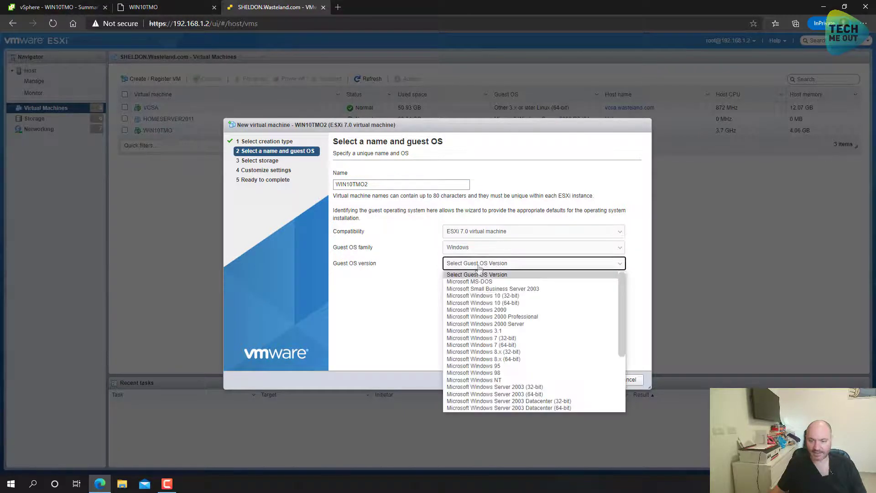
click(522, 302)
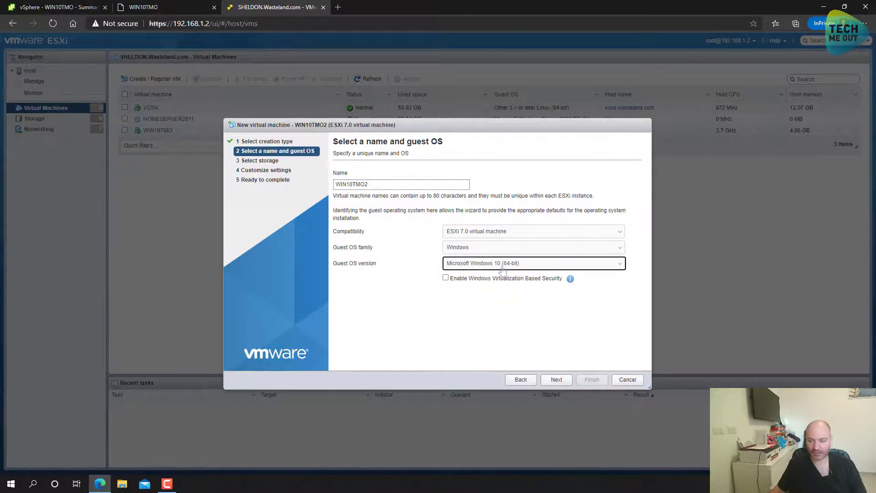
click(556, 380)
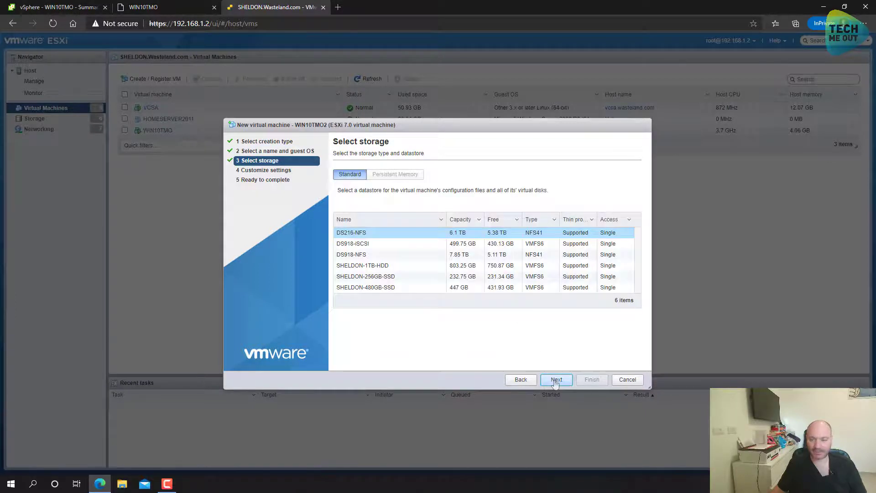
Store the virtual machine on the SHELDON-1TB-HDD datastore and make Hard disk 1 thin provisioned.
click(422, 266)
click(557, 379)
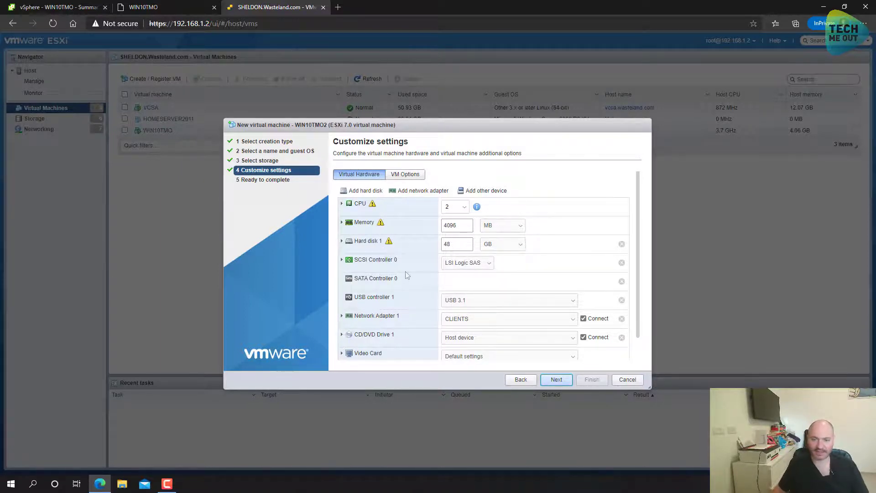
click(388, 247)
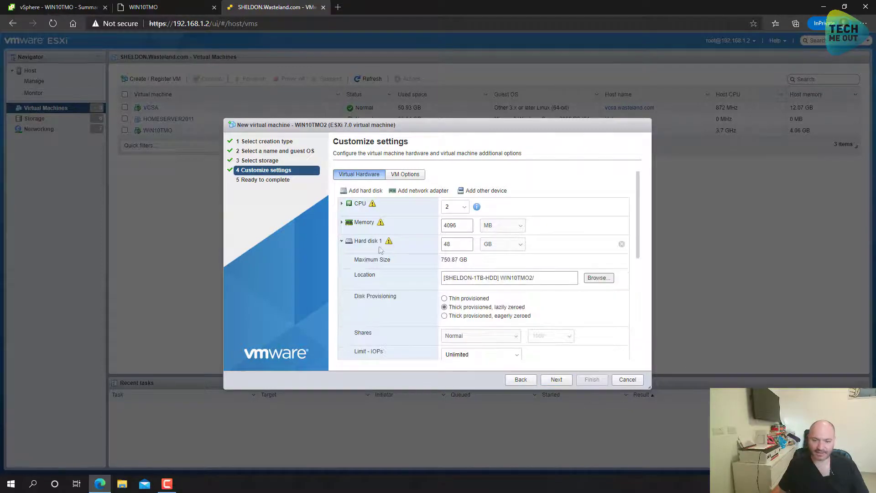
click(445, 299)
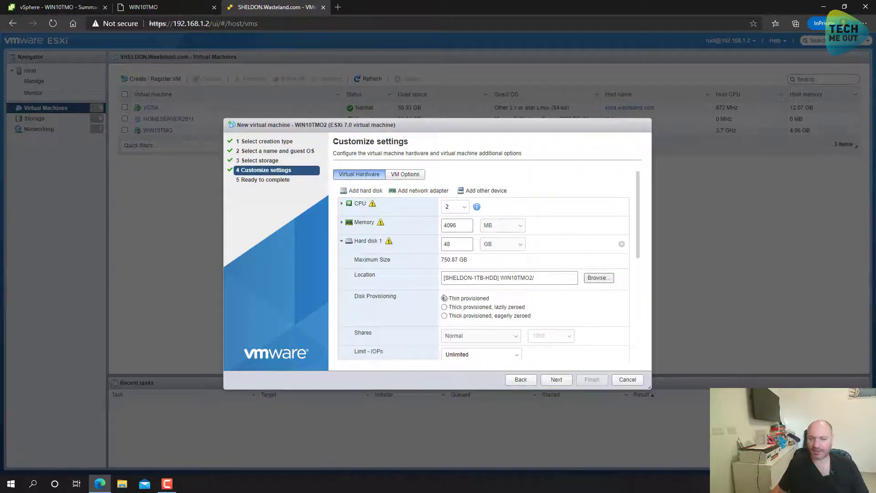
click(389, 245)
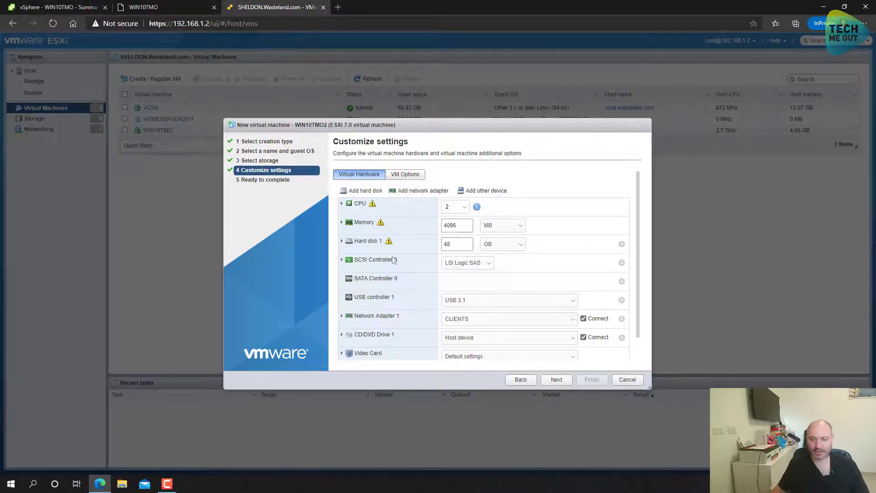
Connect Network Adapter 1 to the IOT network and set its adapter type to VMXNET 3.
click(424, 325)
click(465, 321)
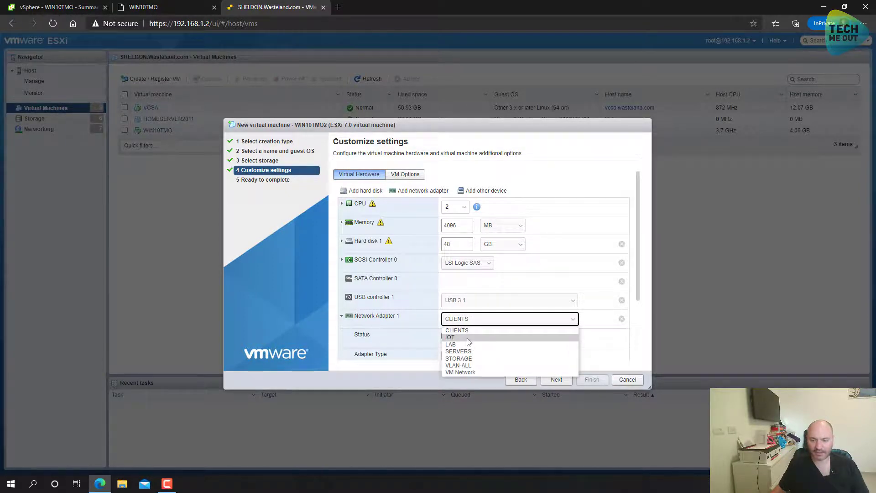
click(468, 338)
click(469, 357)
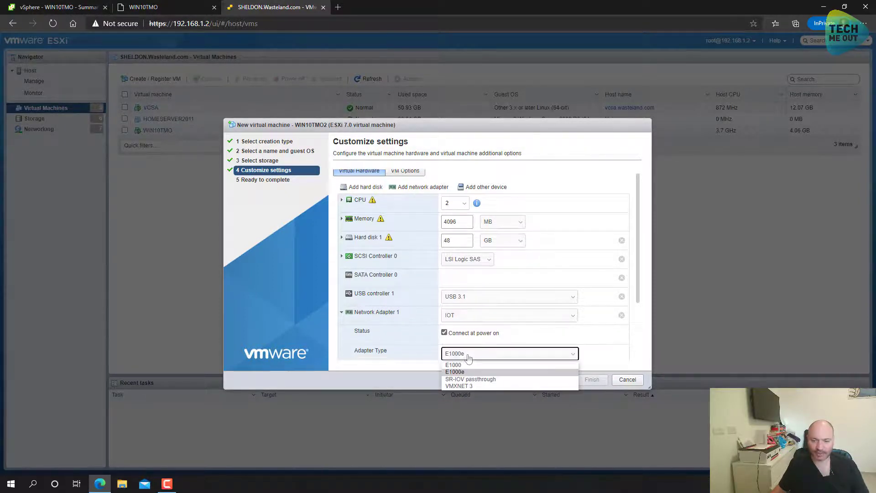
click(470, 386)
scroll(404, 344, down, 1)
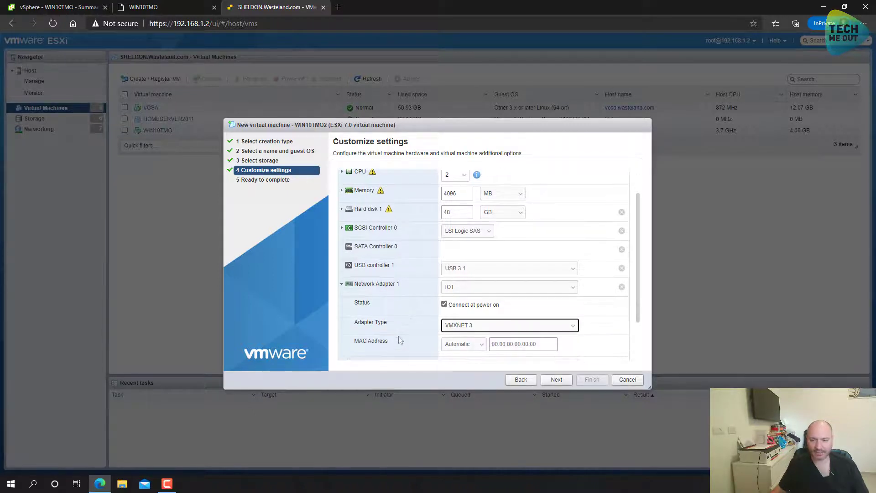
Set CD/DVD Drive 1 to a datastore ISO file from DS918-NFS, picking an image in ISO Central/VL ISO/Windows 10.
scroll(393, 325, down, 2)
click(460, 316)
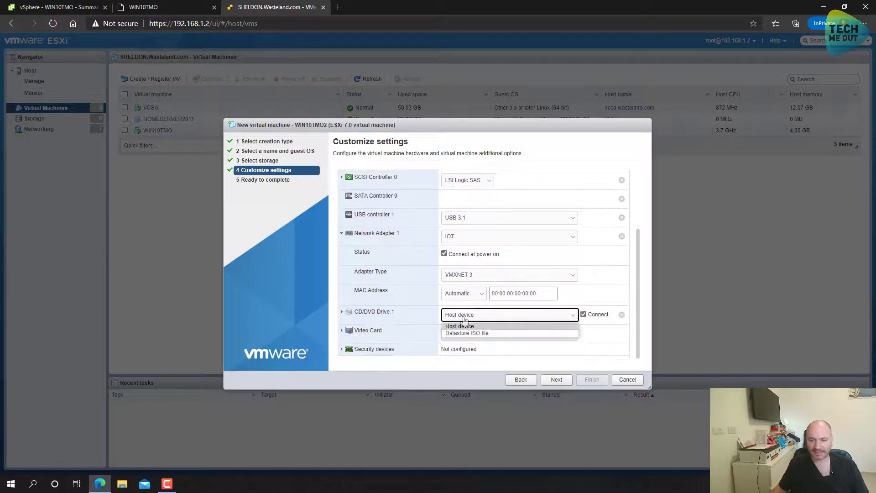
click(477, 337)
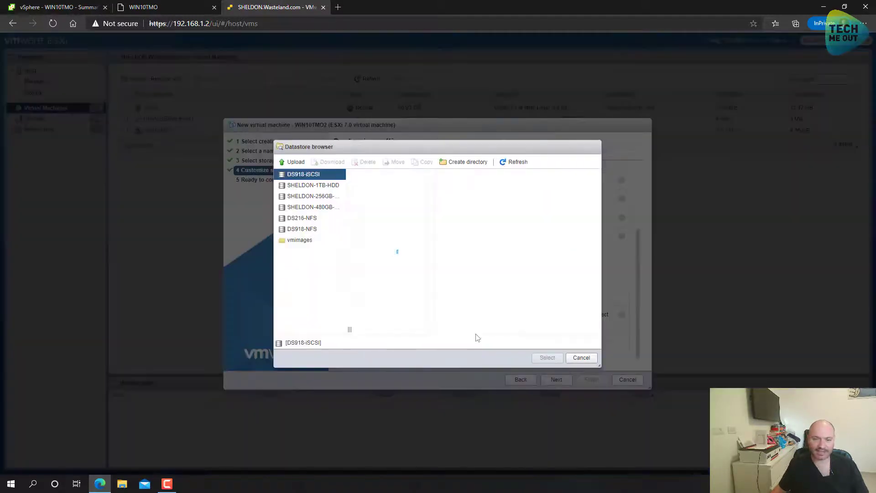
click(311, 239)
click(311, 231)
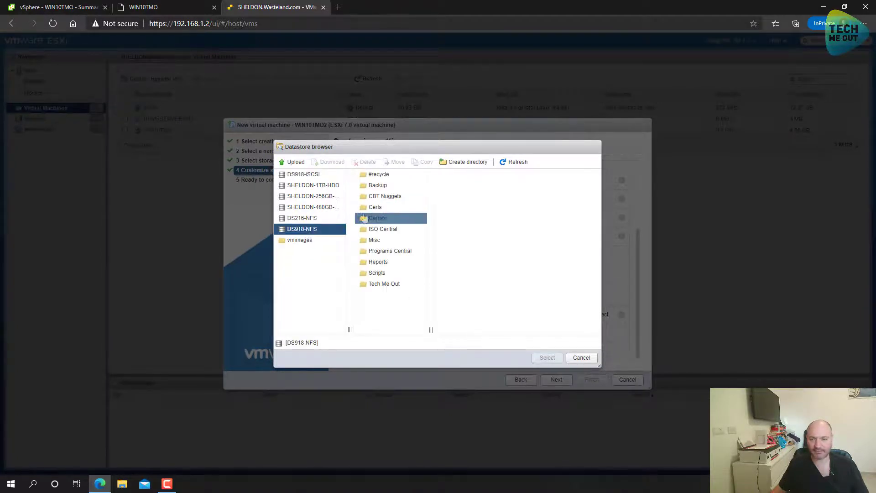
click(379, 229)
click(462, 207)
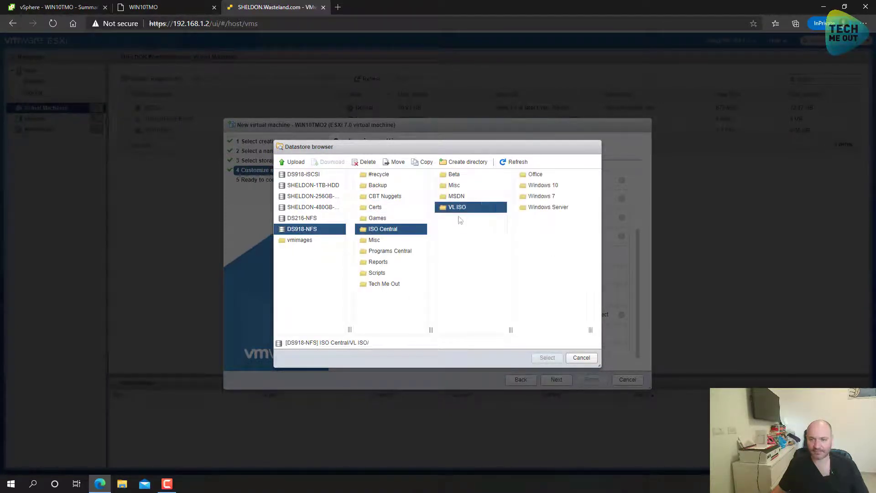
click(548, 197)
click(471, 186)
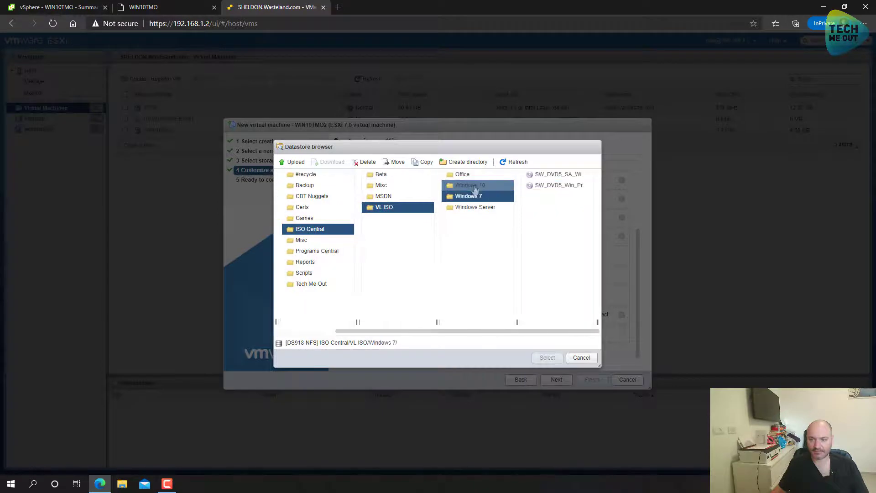
click(530, 206)
click(526, 188)
click(547, 358)
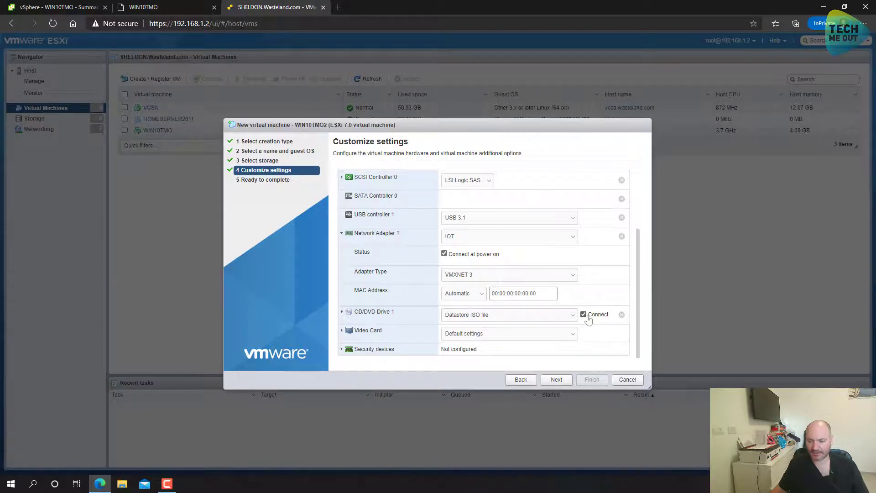
Proceed to the WIN10TMO2 summary, discard the new virtual machine, and close the ESXi tab to return to the WIN10TMO console.
click(564, 384)
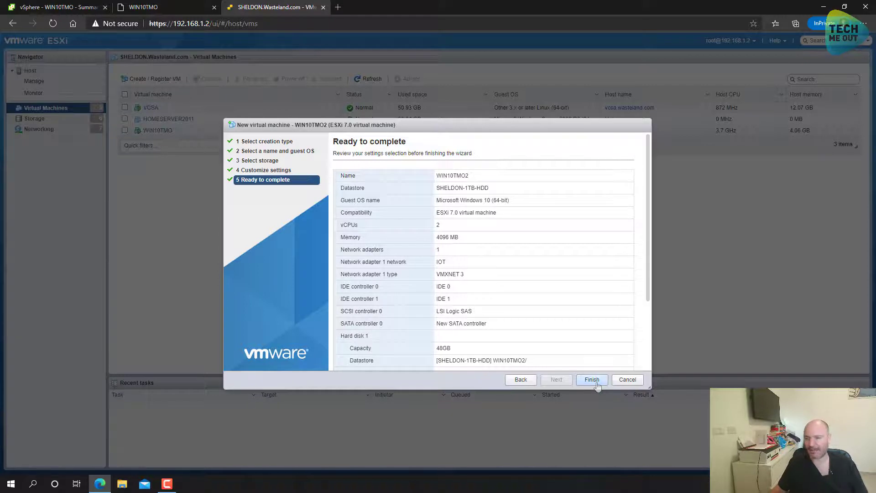
click(627, 380)
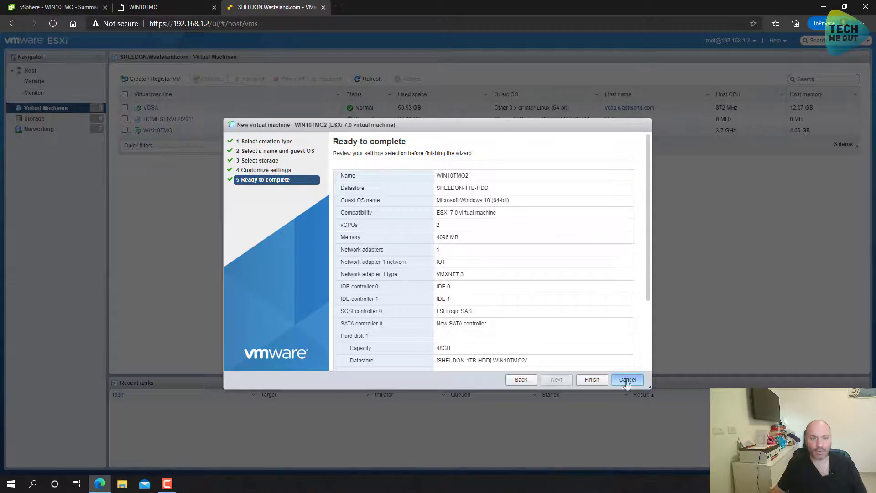
click(323, 8)
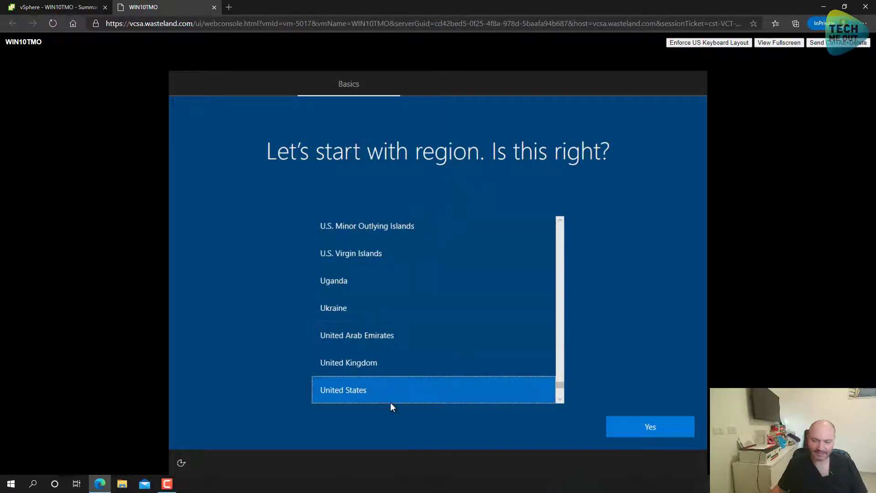
Confirm the United States region and the US keyboard layout, skipping the second keyboard layout.
click(650, 429)
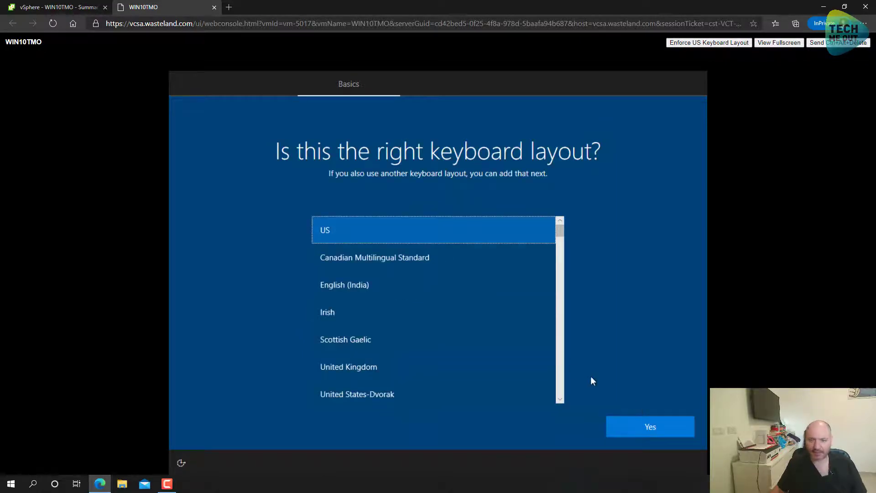
click(674, 433)
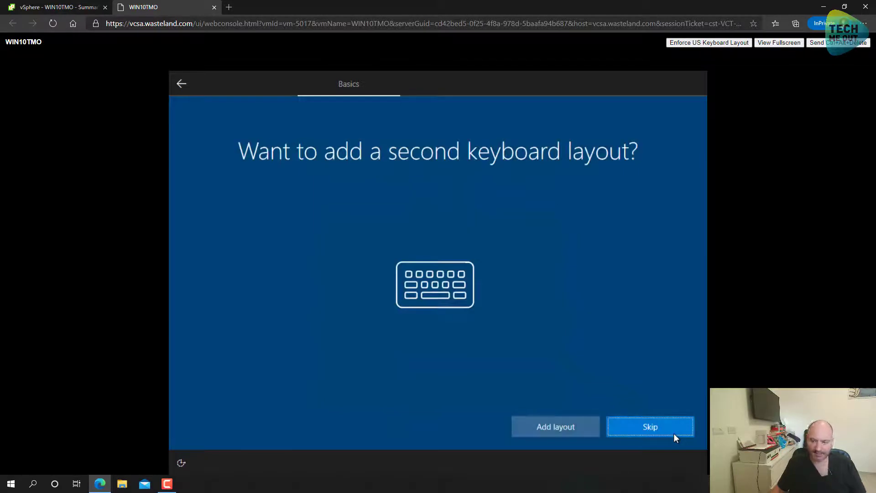
click(674, 434)
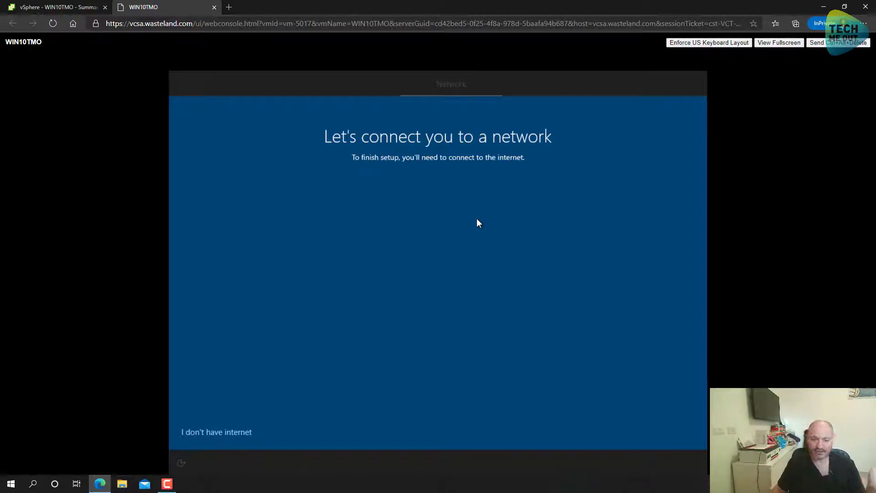
Continue Windows setup offline with limited setup and create the local account Tech Me Out without a password.
click(211, 436)
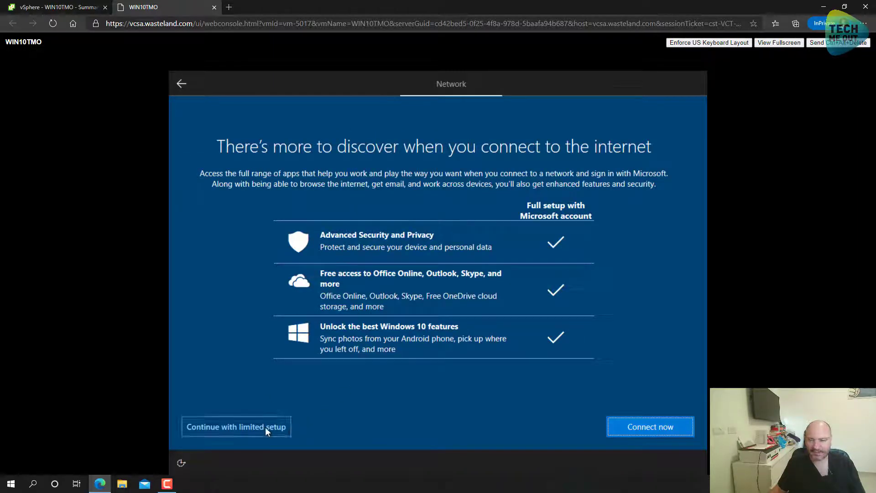
click(237, 428)
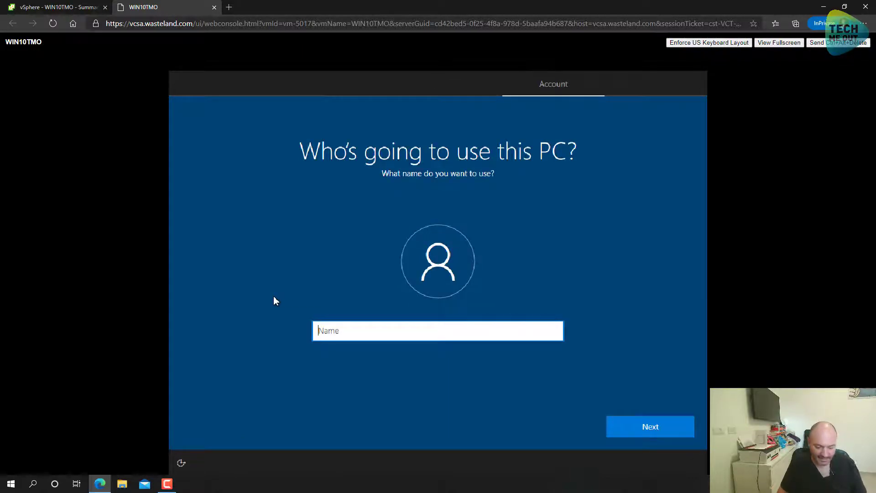
text(Te)
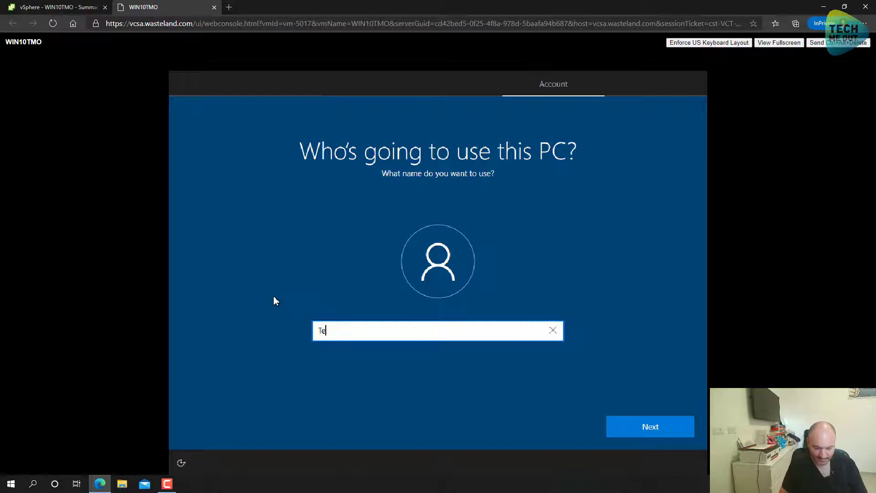
text(ch Me Out)
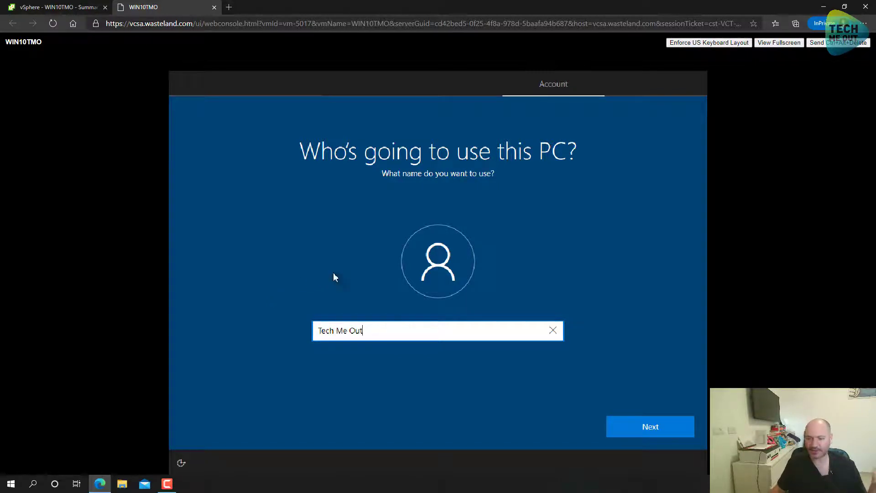
click(666, 428)
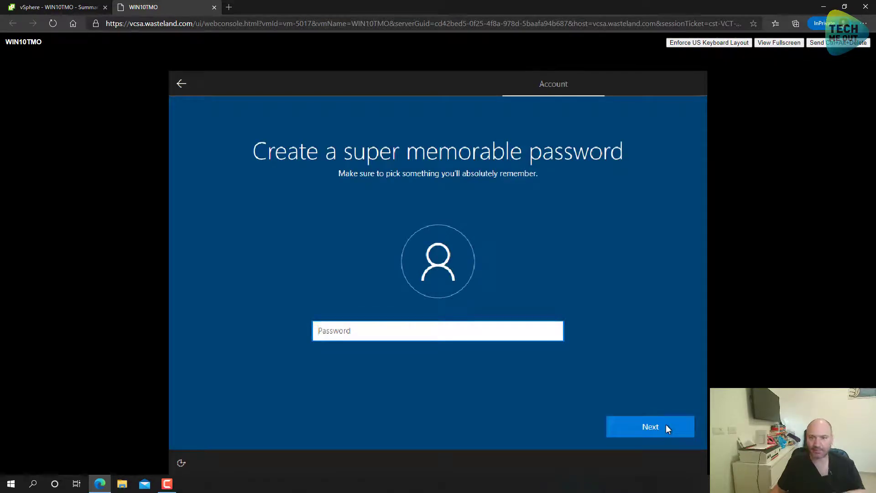
click(667, 428)
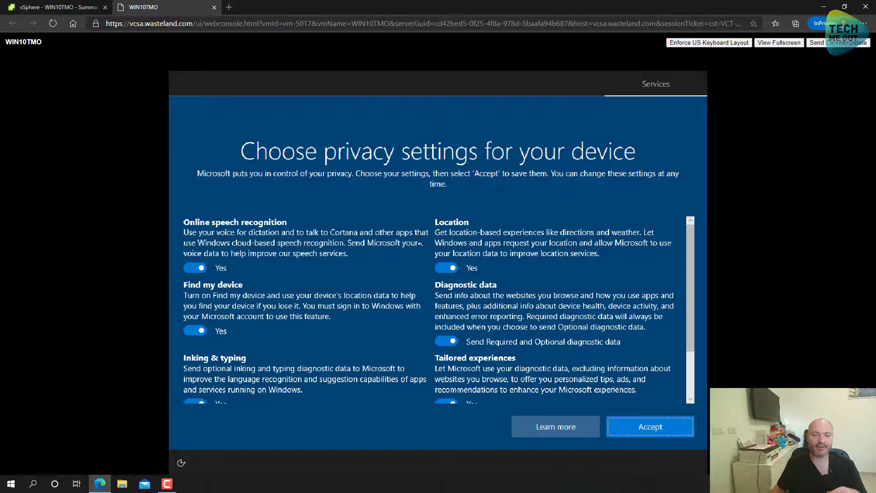
Turn off every optional privacy setting, limit diagnostic data to Required, accept the settings, and decline Cortana.
click(199, 268)
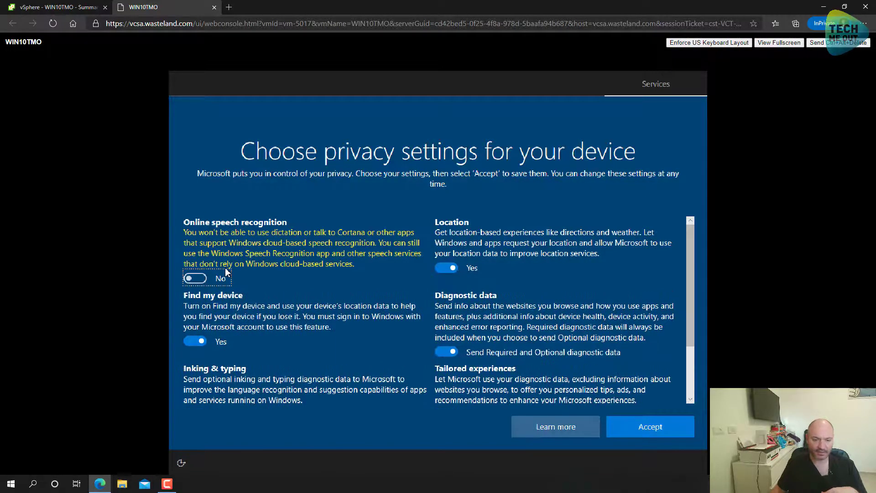
click(453, 268)
click(196, 345)
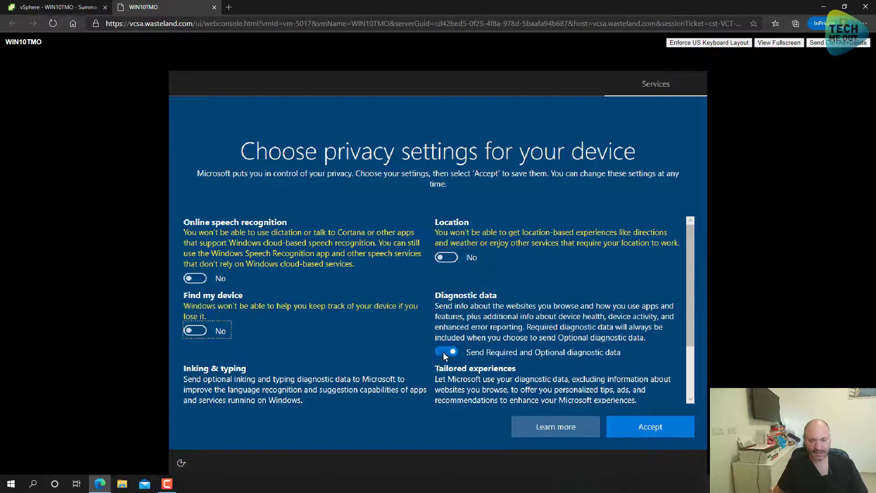
click(444, 352)
key(Tab)
key(space)
key(Tab)
key(space)
key(Tab)
key(space)
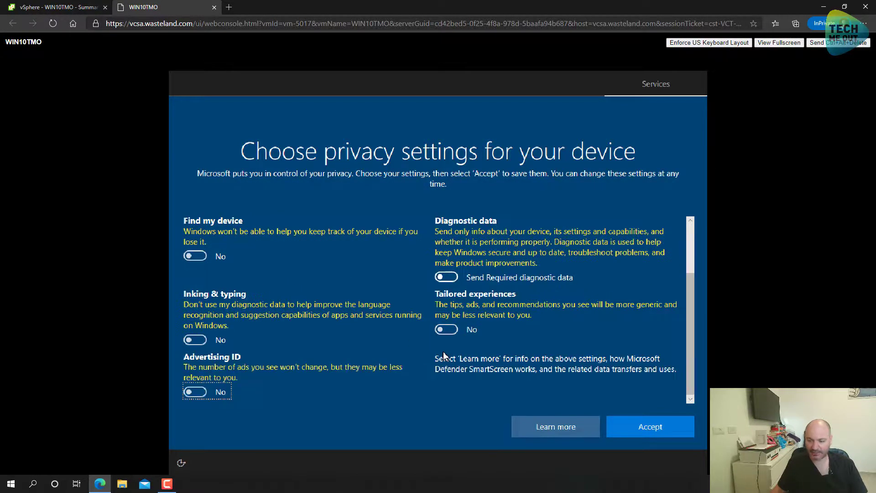
click(664, 430)
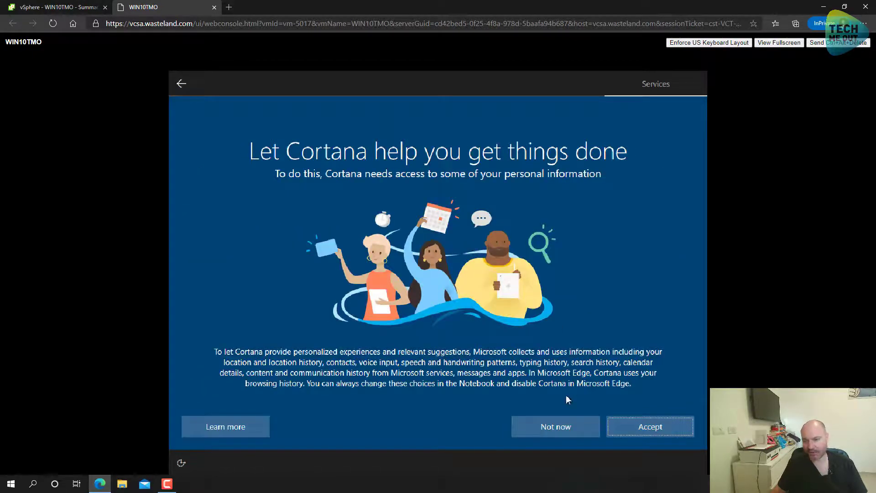
click(560, 427)
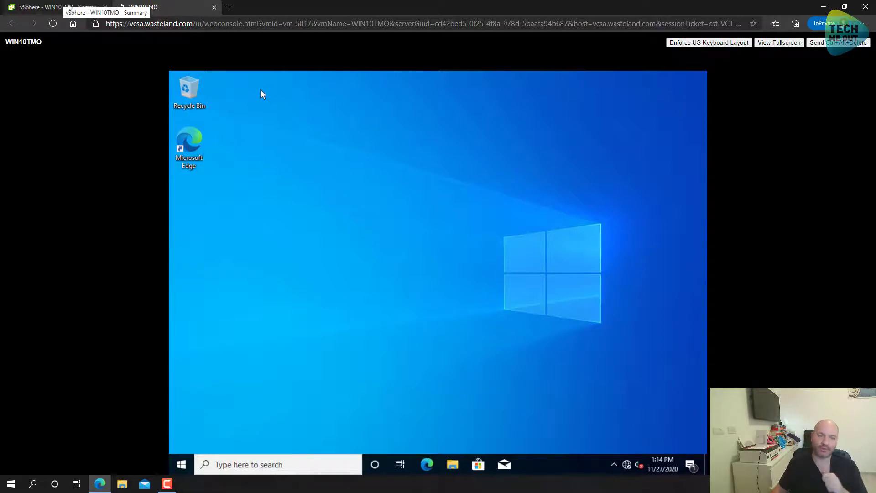
Refresh the WIN10TMO summary in vSphere and mount the VMware Tools installer on the virtual machine.
click(72, 10)
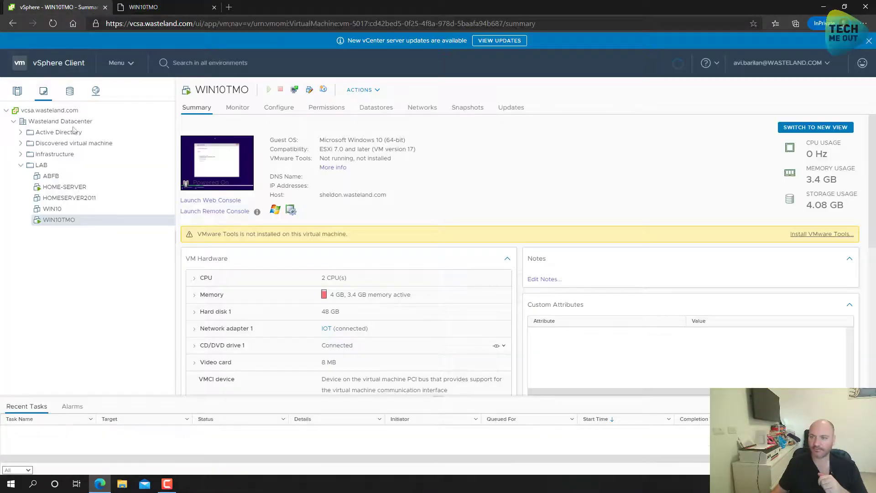
click(678, 62)
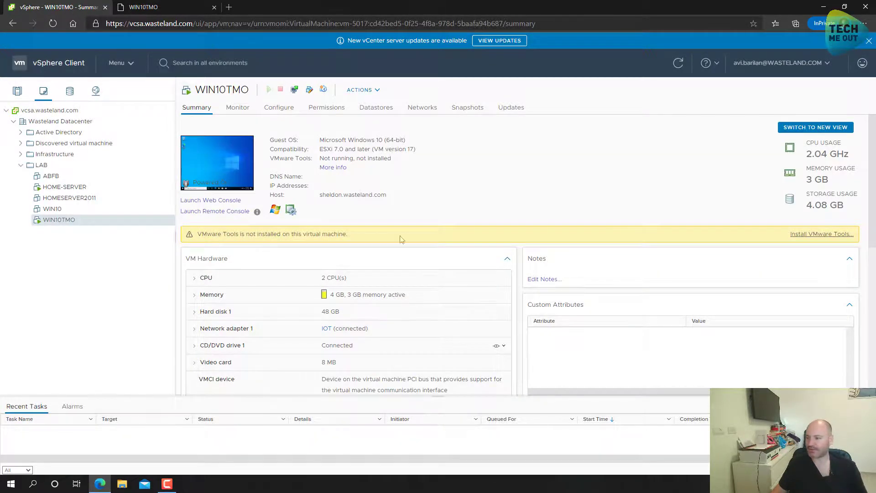
click(816, 235)
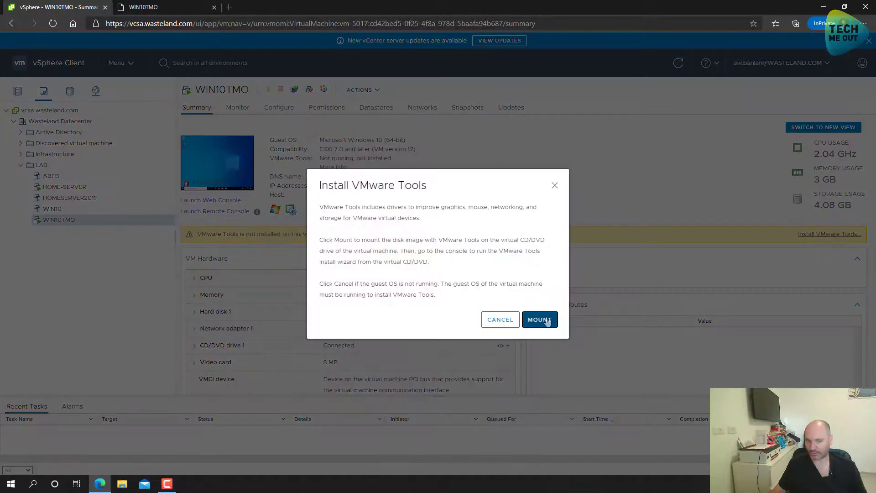
click(540, 320)
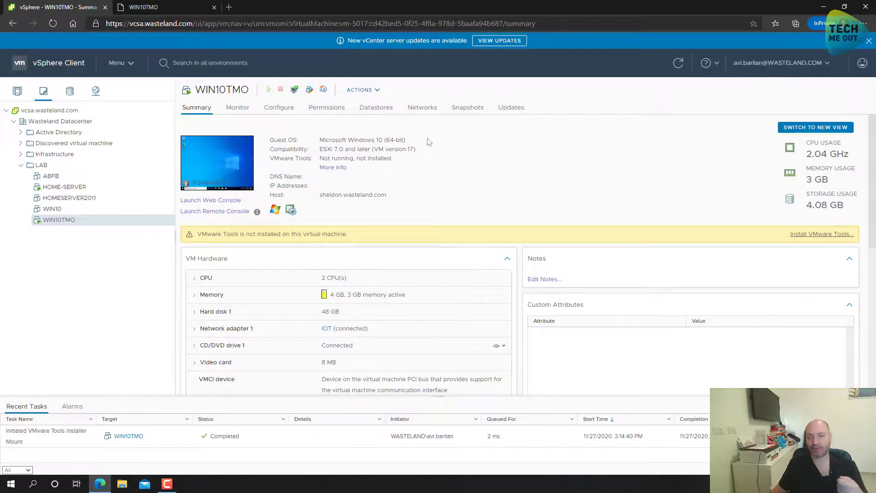
Return to the WIN10TMO console, launch VMware Tools setup from DVD Drive (D:), and allow it to make changes.
click(201, 7)
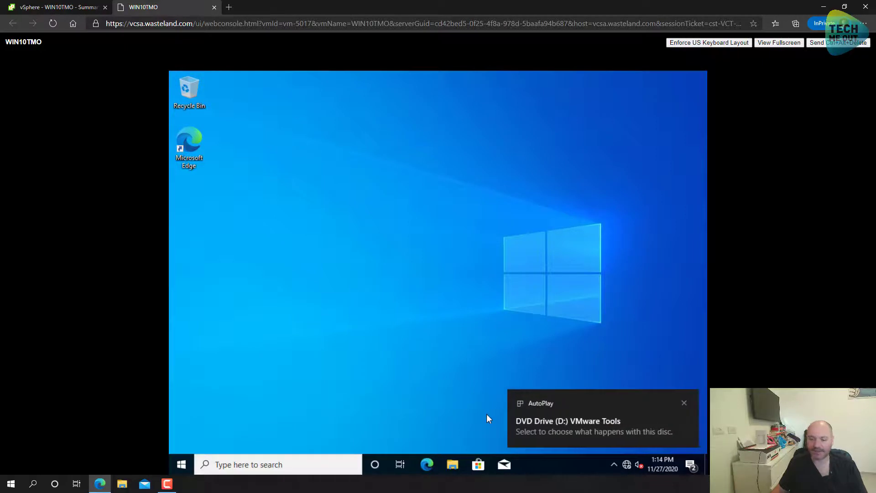
click(452, 464)
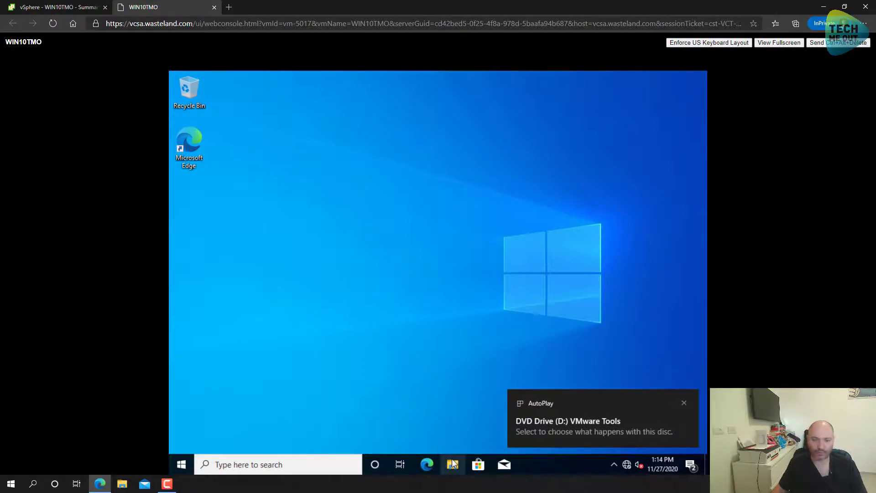
click(271, 269)
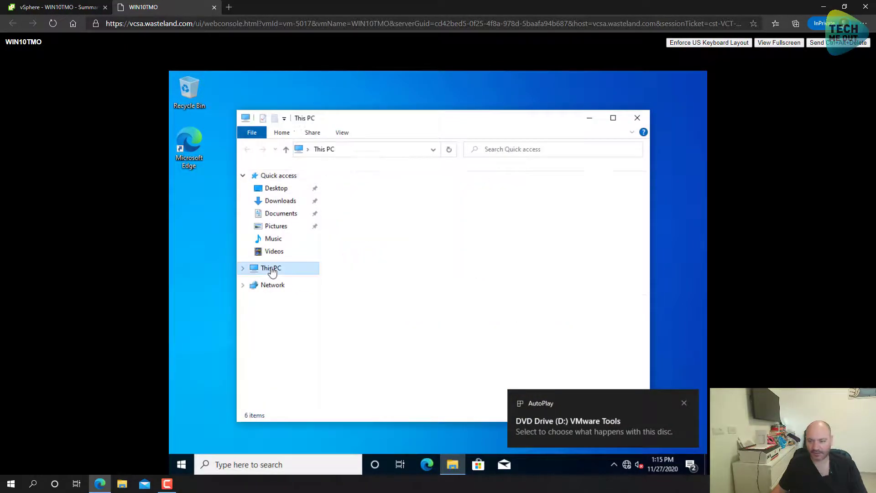
double_click(515, 323)
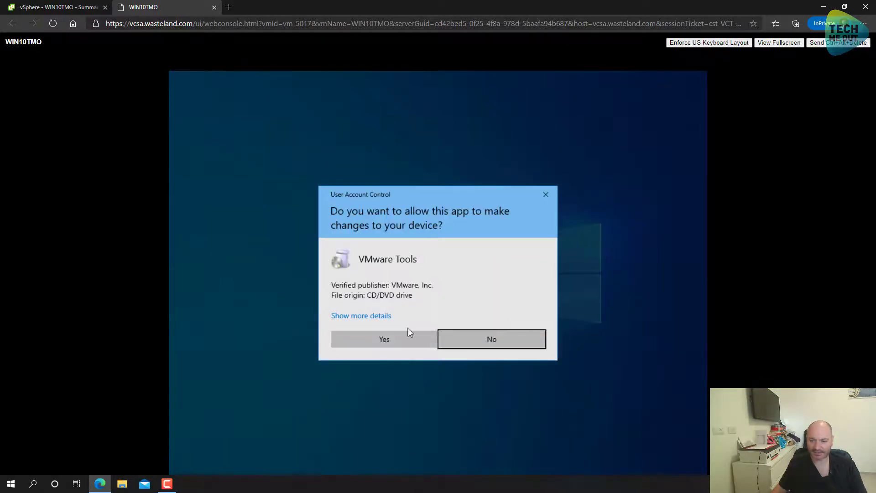
click(380, 341)
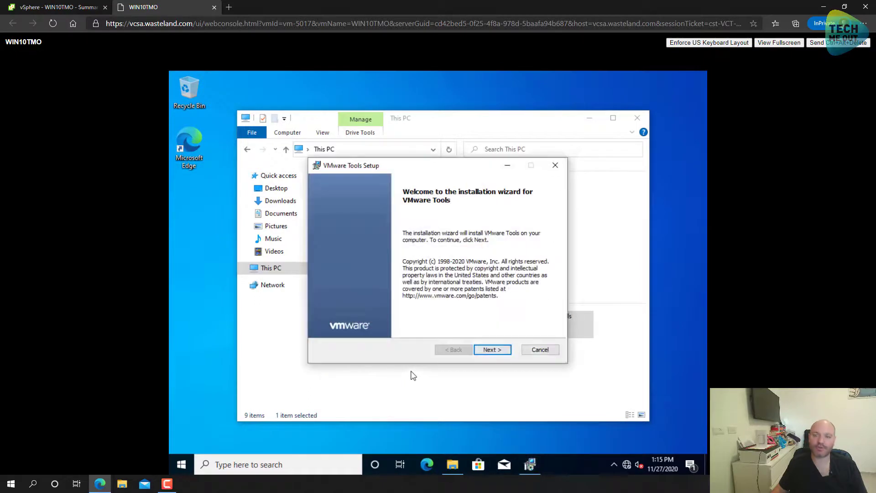
Install VMware Tools with the Typical setup type and allow the PC to be discoverable on the network.
click(498, 349)
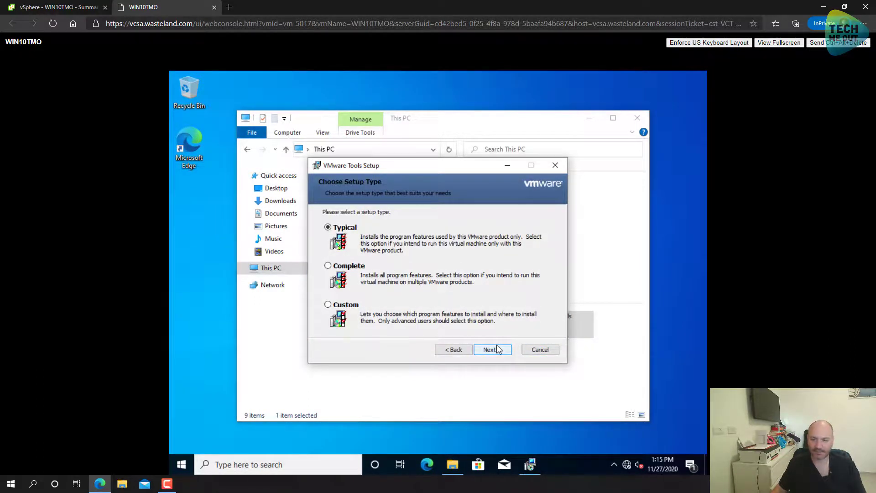
click(498, 352)
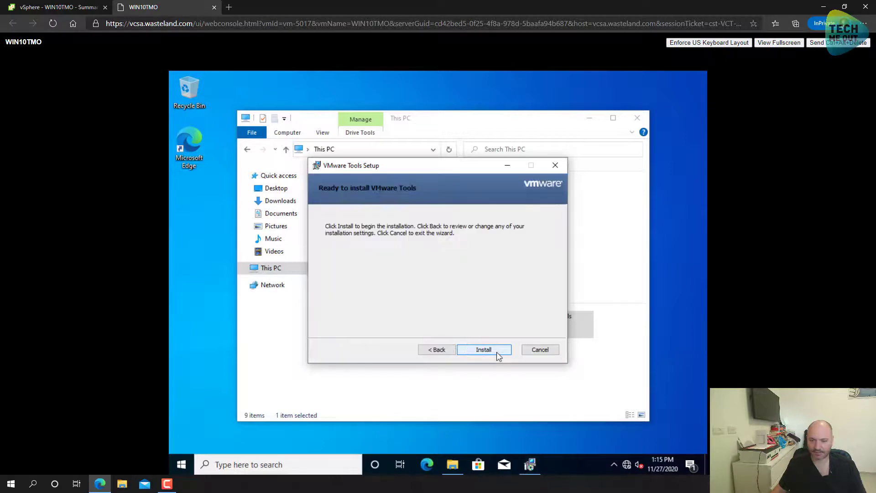
click(497, 353)
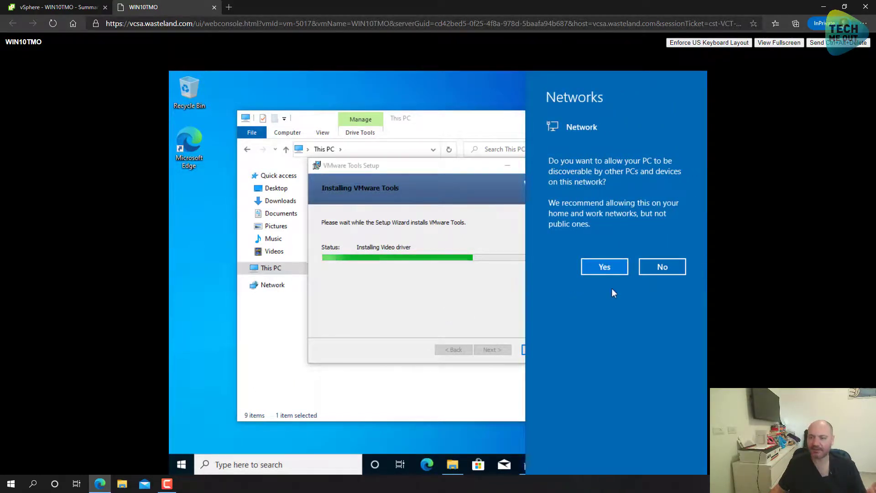
click(612, 271)
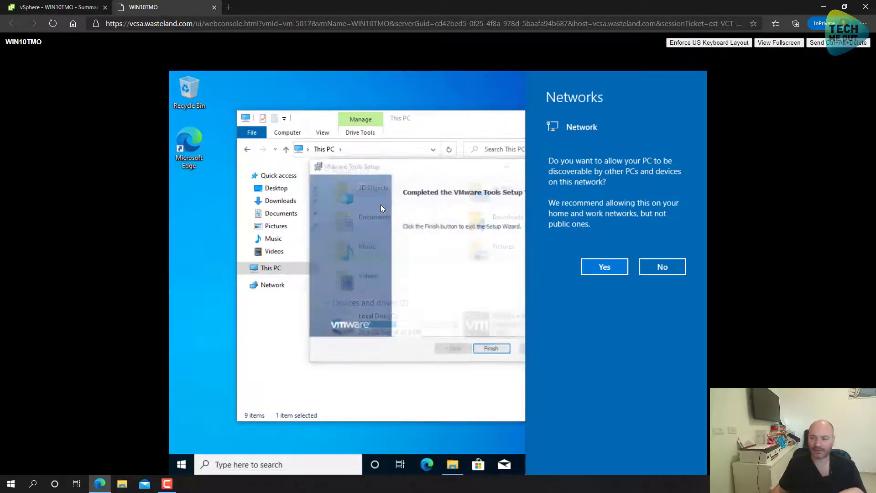
click(605, 268)
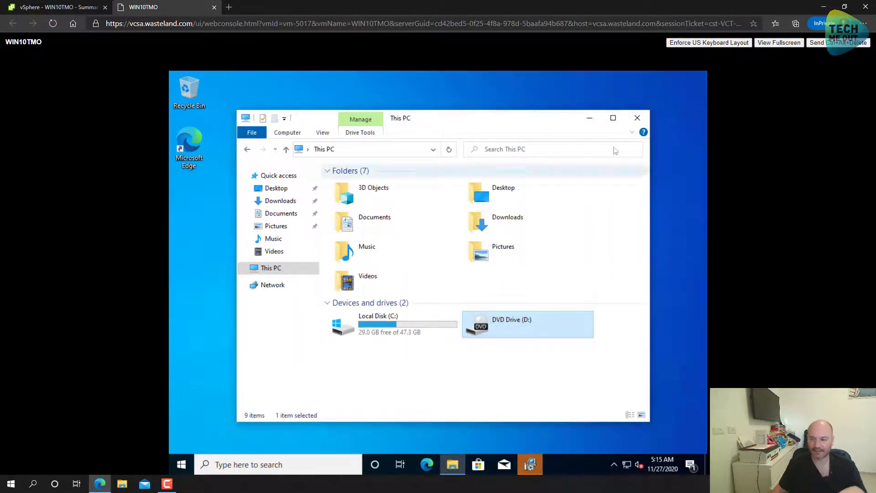
Close File Explorer, finish the VMware Tools setup wizard, and restart the virtual machine.
click(637, 120)
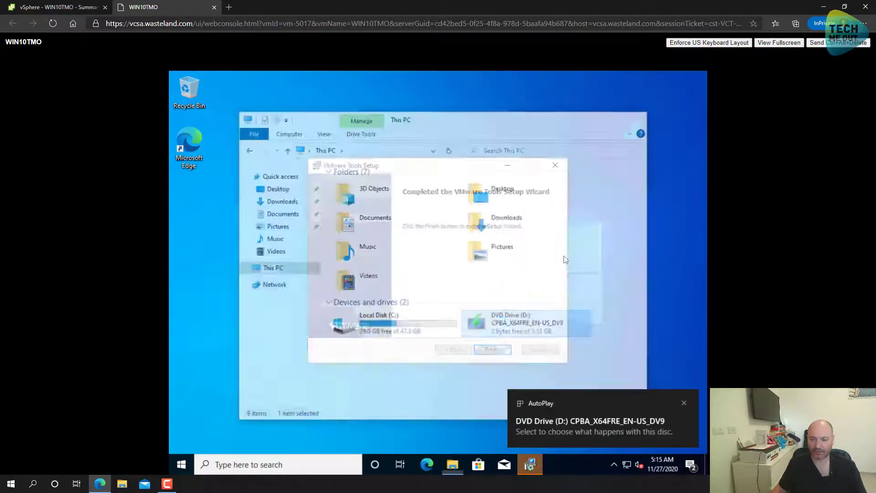
click(492, 349)
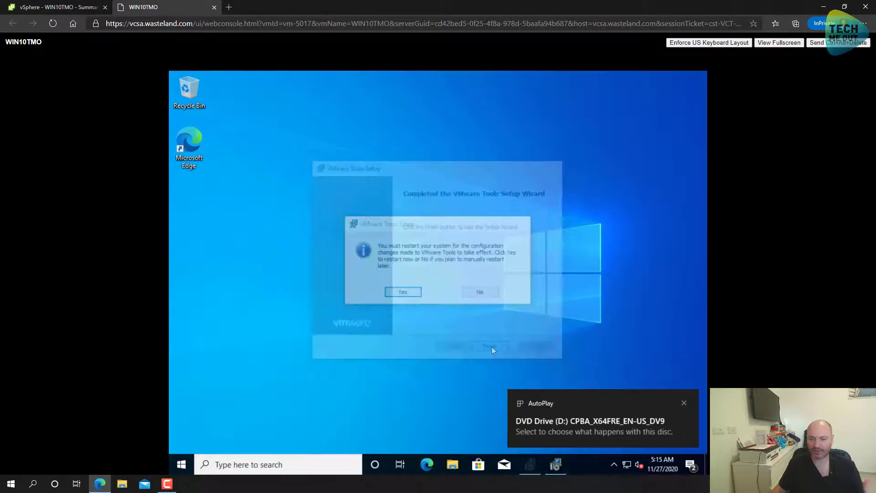
click(403, 293)
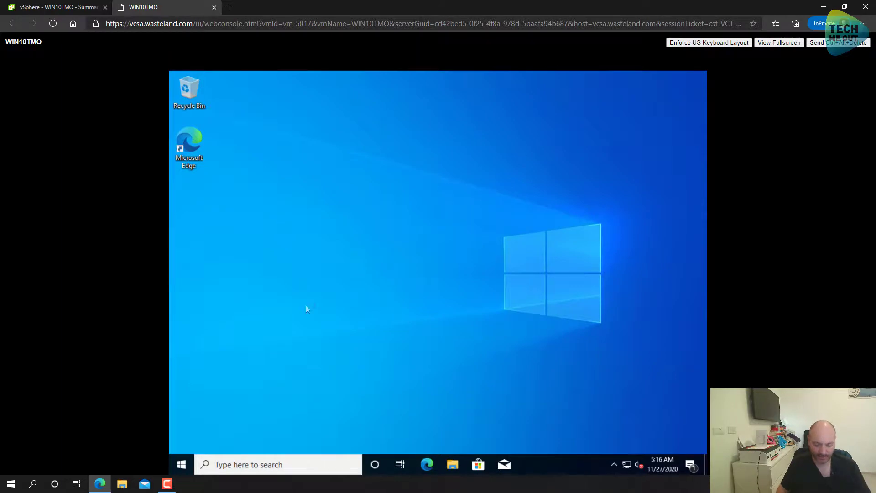
Open Control Panel in the virtual machine, display it as small icons, and open Programs and Features.
click(181, 464)
text(control)
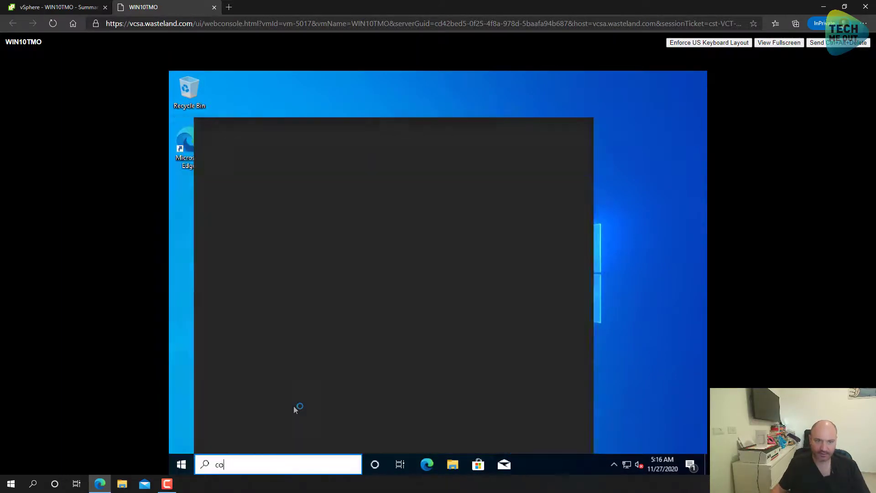
key(Return)
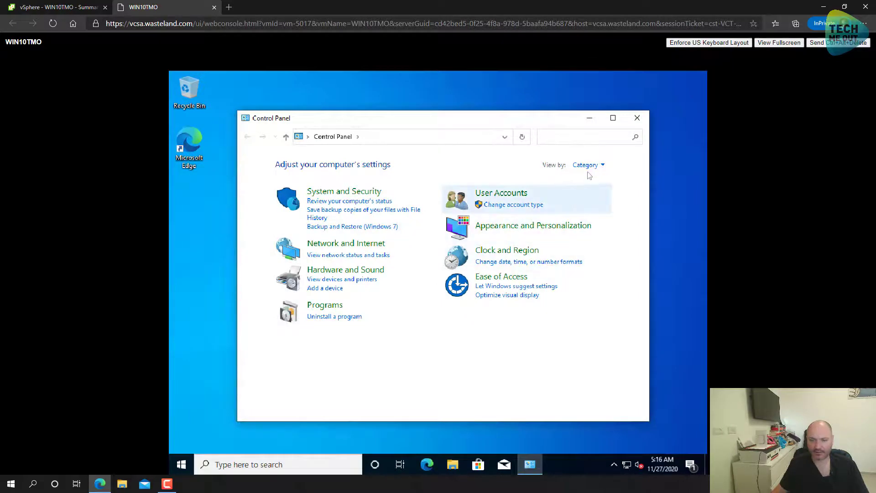
click(588, 165)
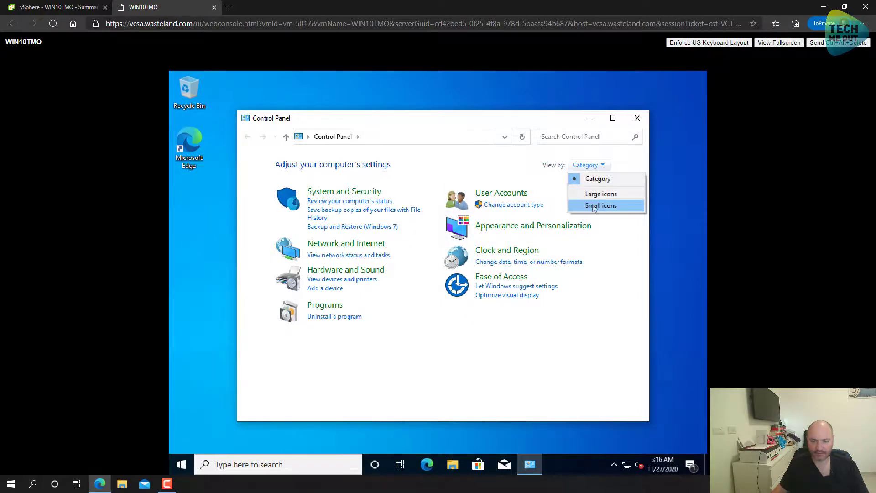
click(601, 205)
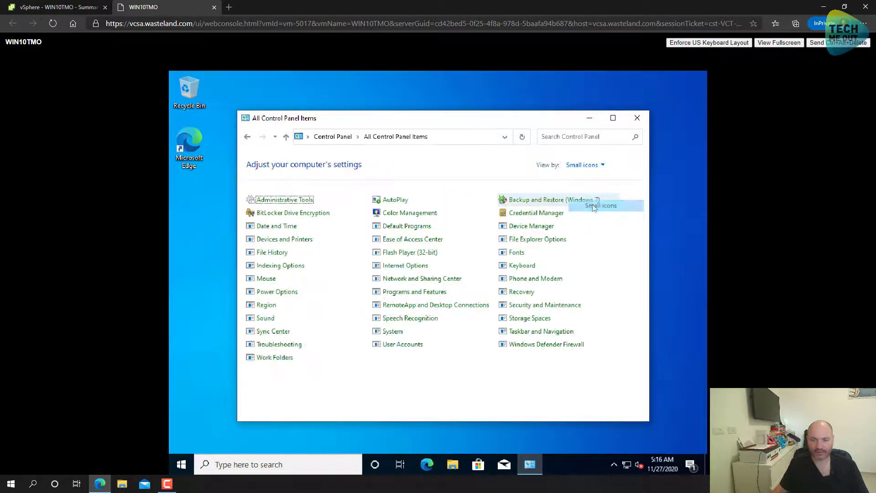
click(403, 298)
Start changing the installed VMware Tools program and select the Repair option in its maintenance wizard.
click(421, 272)
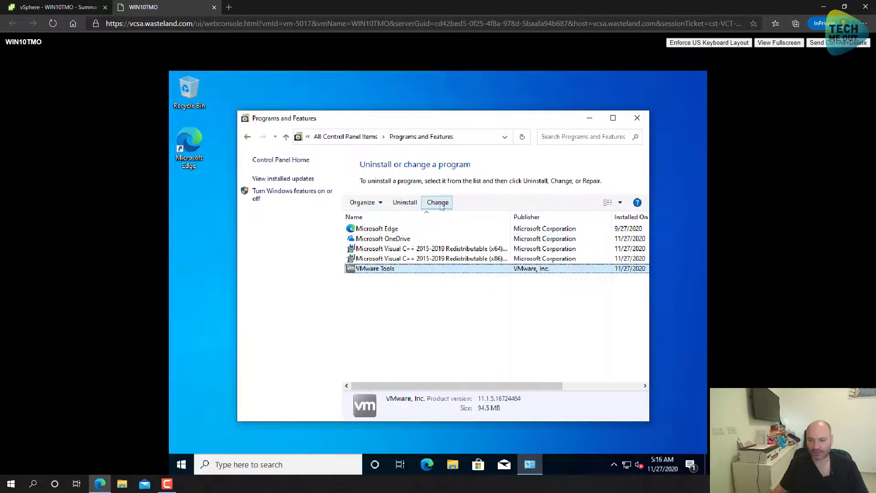
click(439, 204)
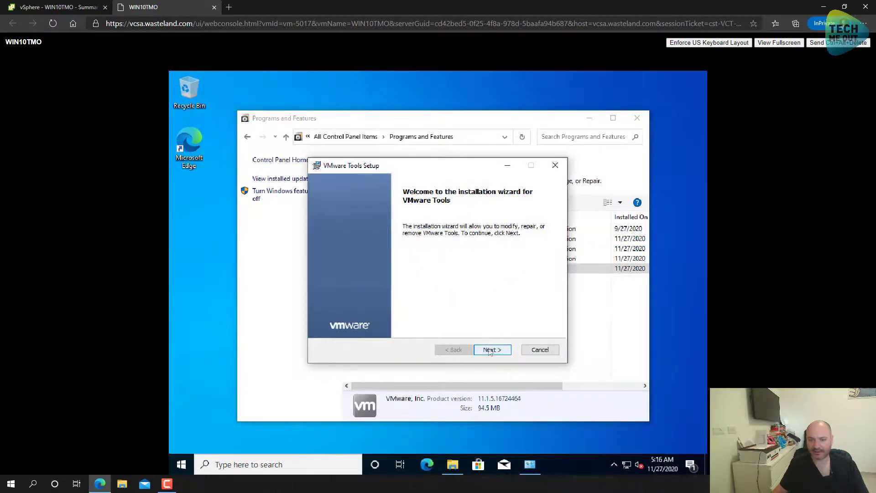
click(490, 350)
click(347, 267)
click(539, 353)
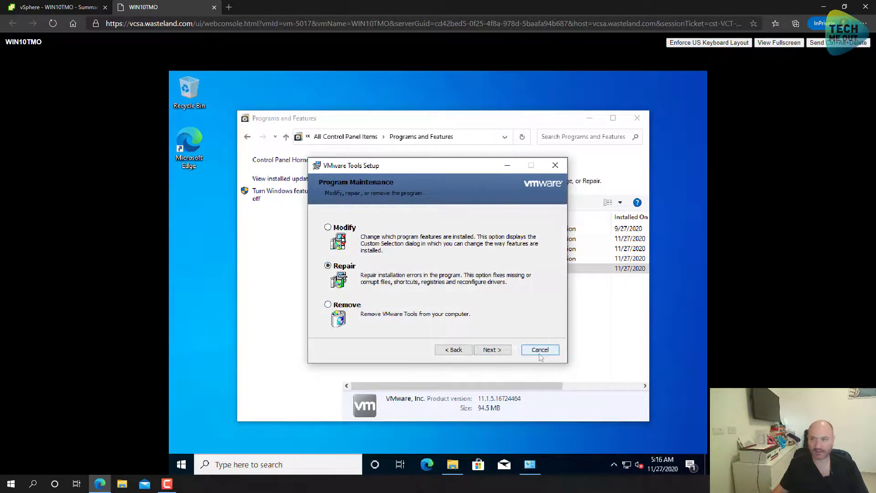
Refresh the WIN10TMO summary in vSphere to check the VMware Tools status, and return to the console.
click(84, 7)
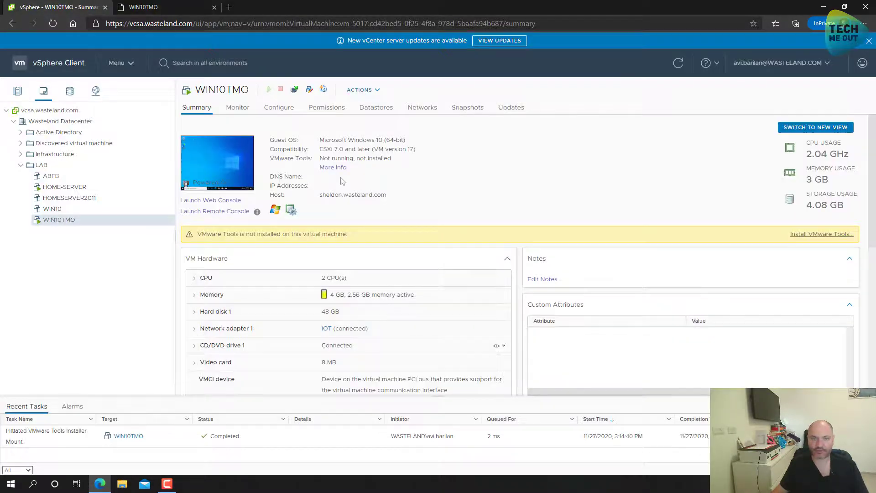
click(679, 65)
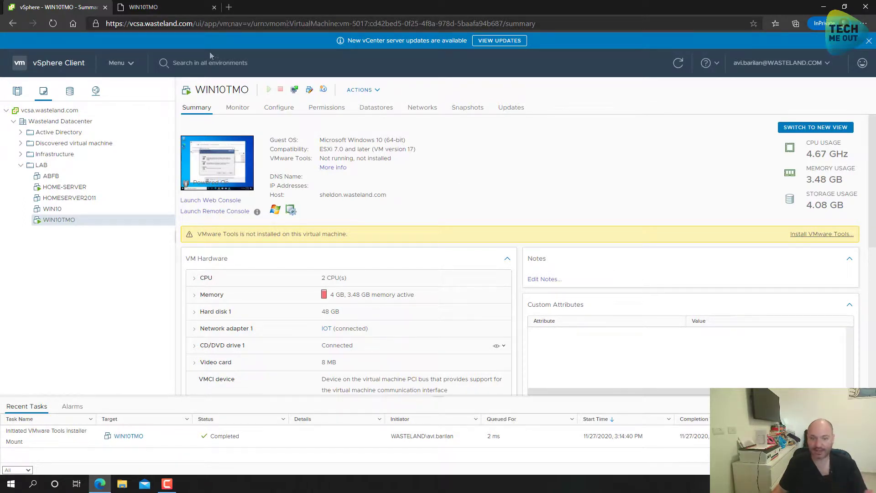
click(178, 8)
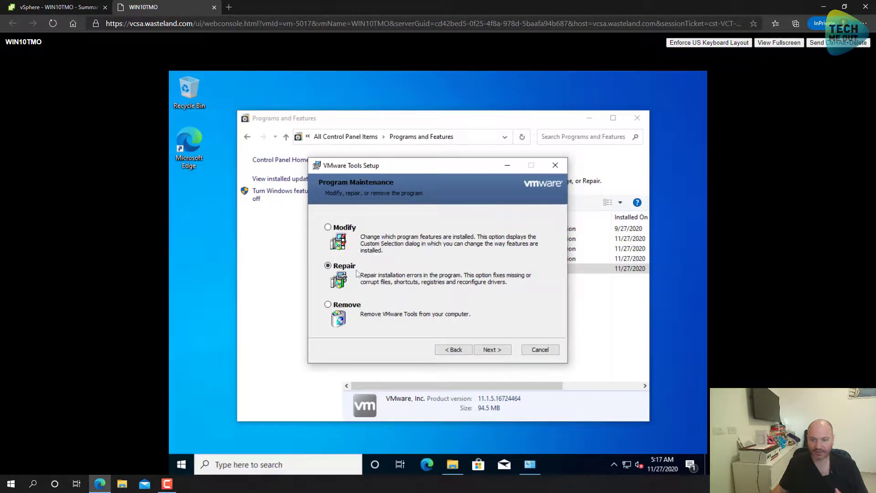
Run the VMware Tools repair and finish the setup wizard.
click(494, 349)
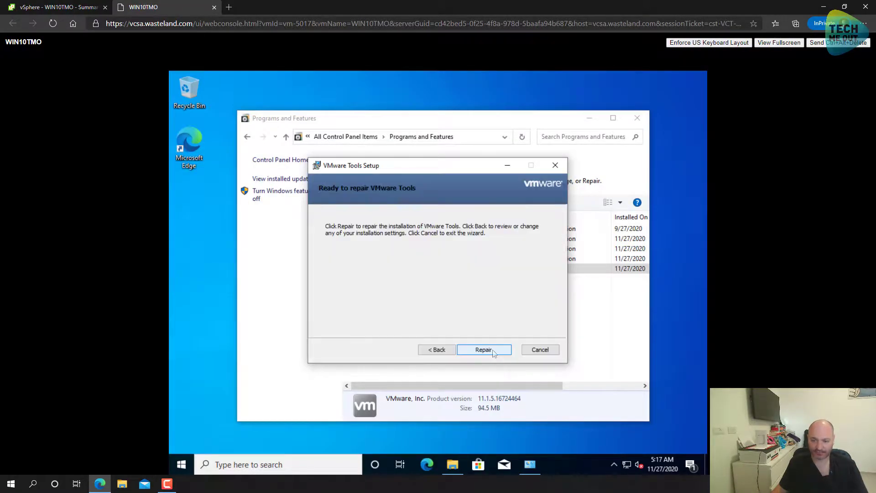
click(493, 351)
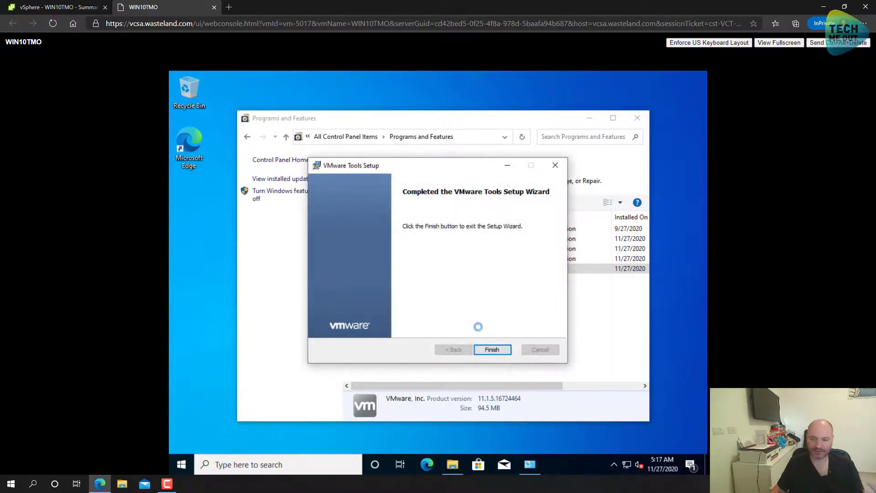
click(496, 347)
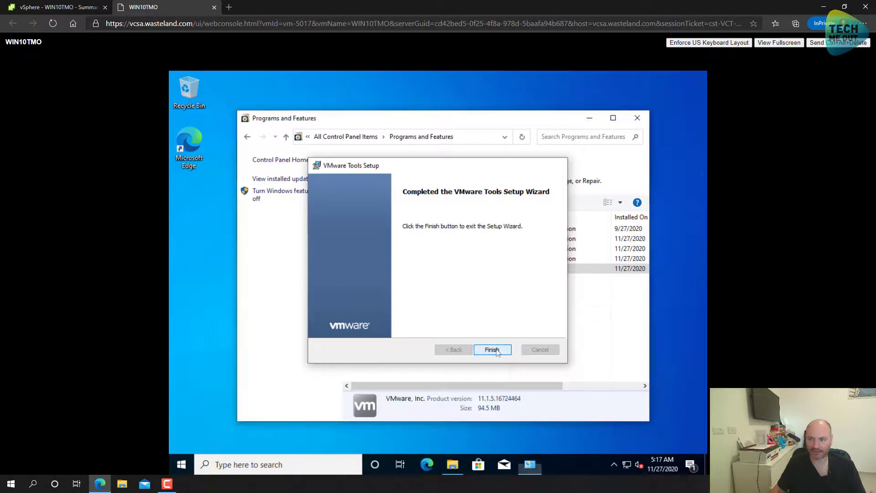
Close Programs and Features and restart Windows in the WIN10TMO virtual machine.
click(638, 118)
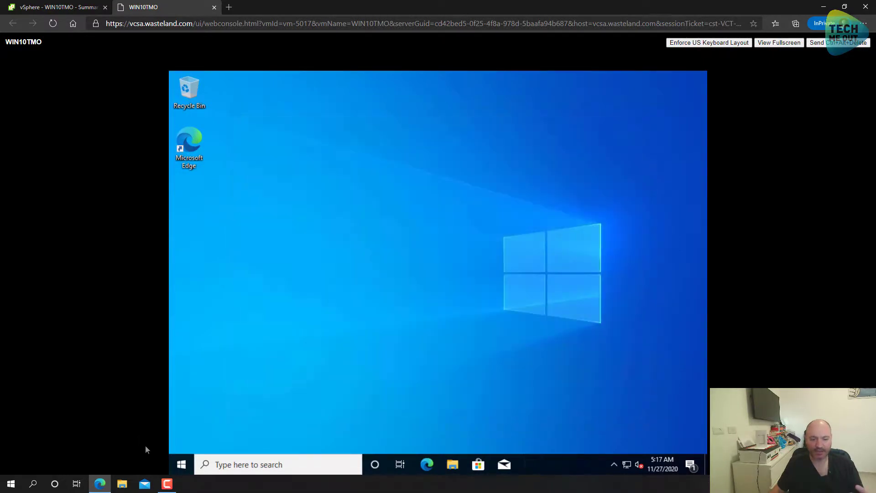
click(181, 465)
click(182, 441)
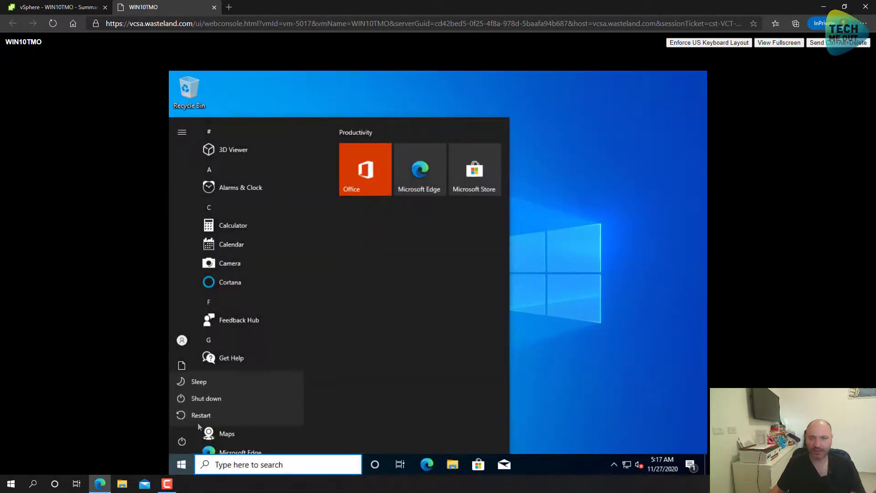
click(201, 417)
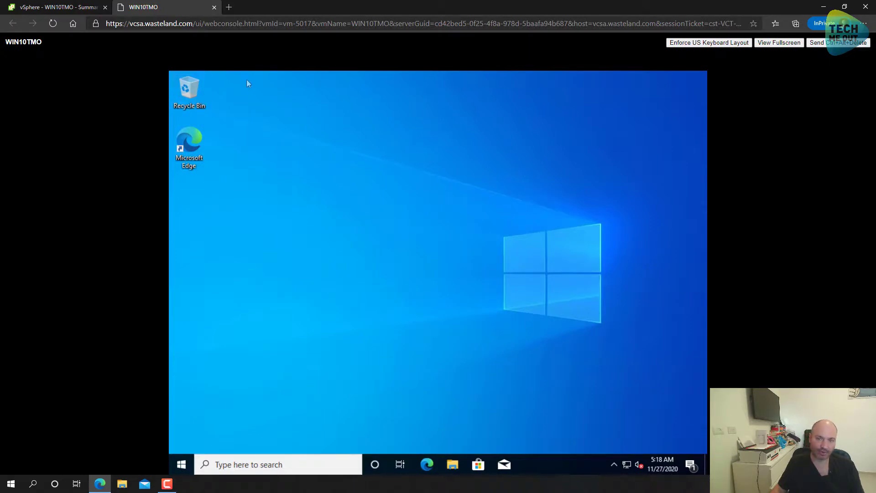
Refresh the WIN10TMO summary in vSphere and examine the VMware Tools running status and version.
click(73, 7)
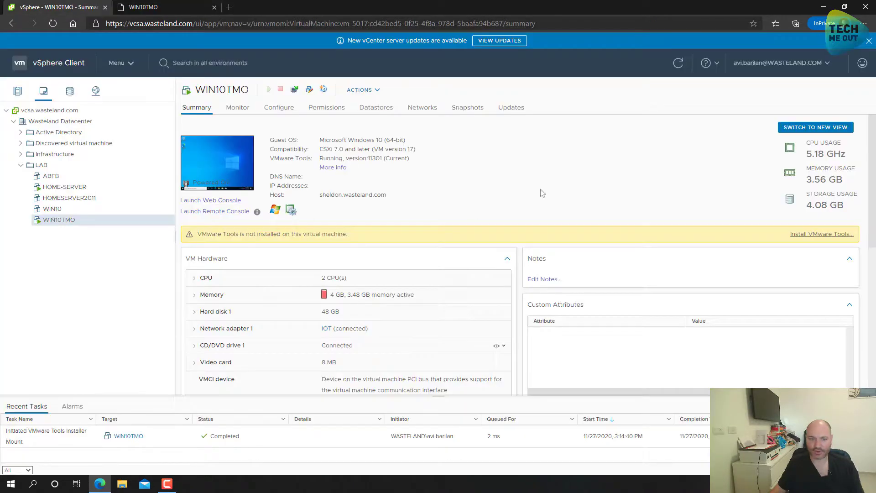
click(679, 64)
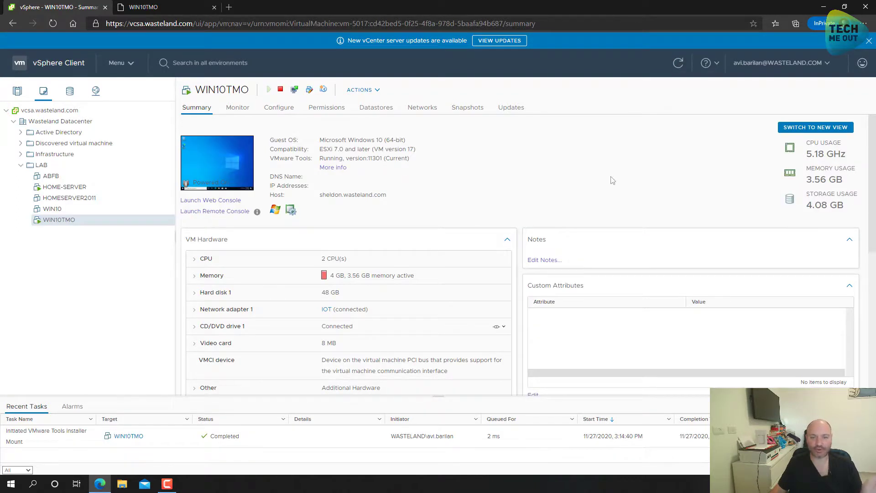
drag(268, 158, 360, 160)
click(276, 158)
drag(270, 158, 399, 159)
drag(407, 159, 271, 162)
click(273, 162)
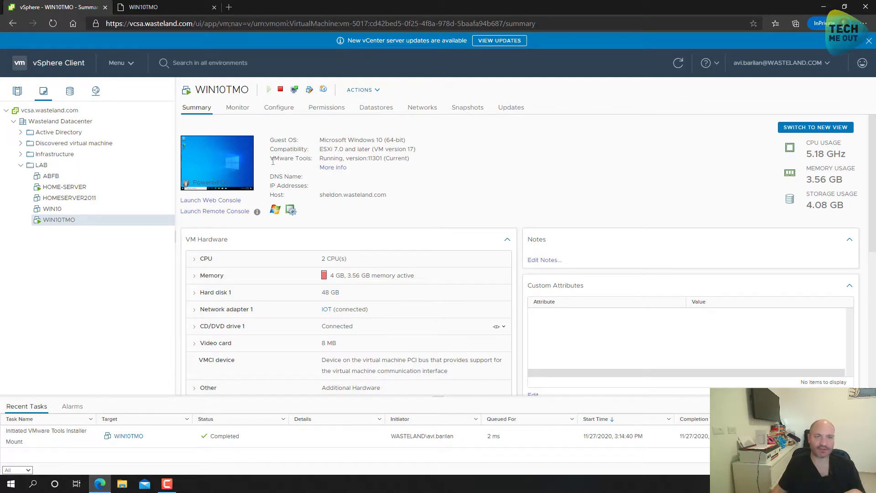
Return to the WIN10TMO console and run Disk Cleanup as administrator.
click(172, 6)
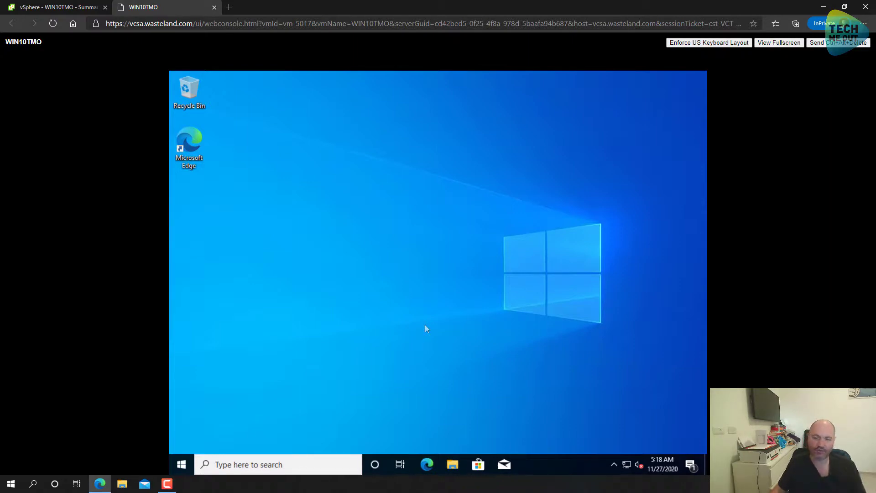
click(183, 465)
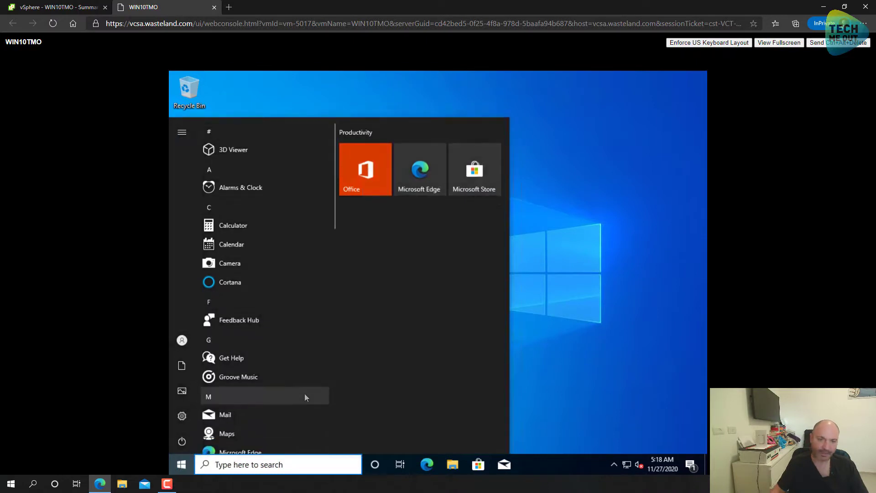
text(disk)
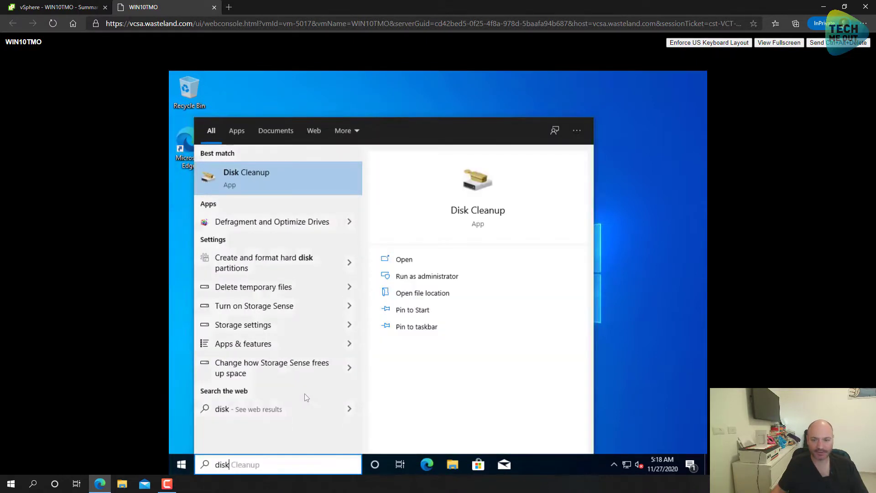
click(433, 277)
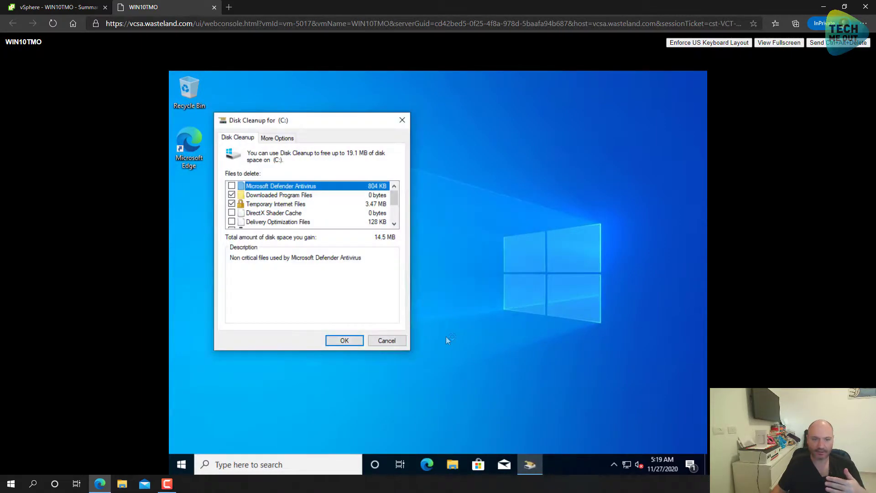
Add Microsoft Defender Antivirus, DirectX Shader Cache, Delivery Optimization Files, Recycle Bin and Temporary files to the C: cleanup selection, and delete the selected files.
click(232, 186)
click(232, 212)
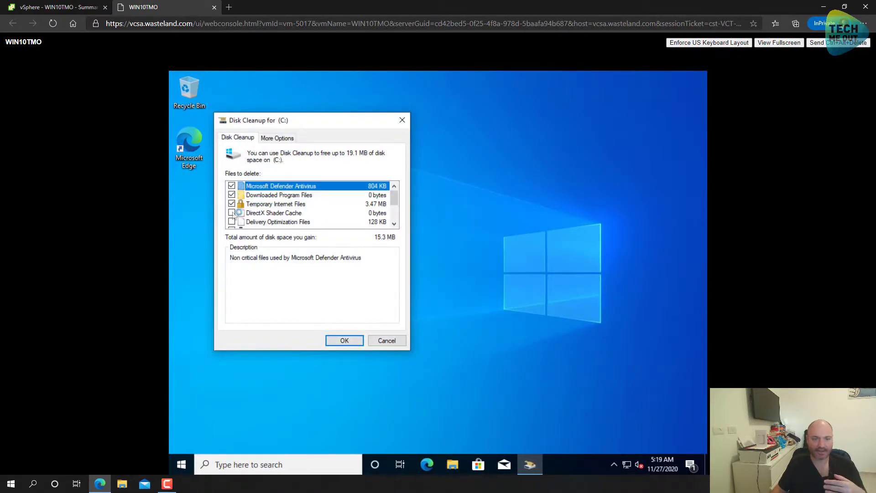
click(232, 222)
scroll(233, 220, down, 2)
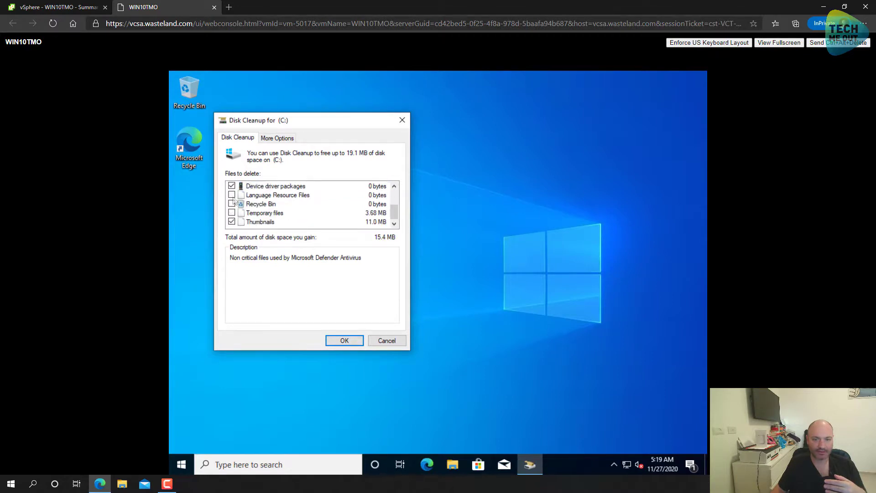
click(232, 204)
click(232, 213)
click(344, 341)
click(455, 274)
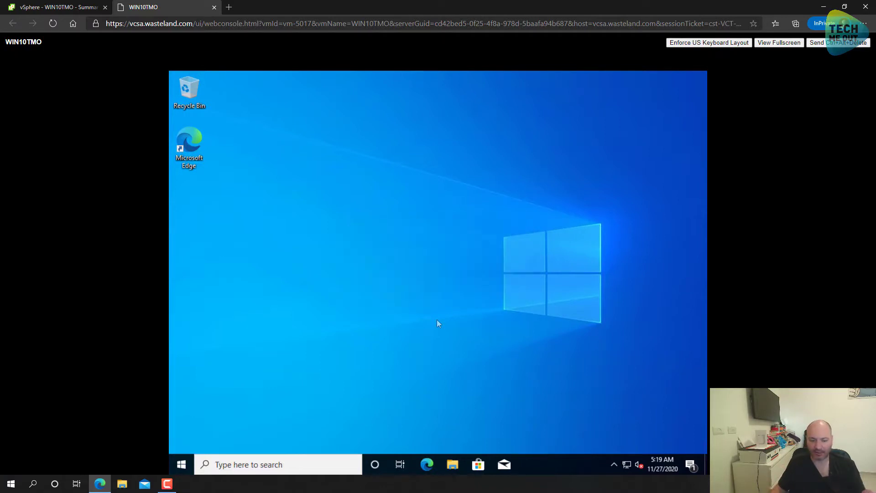
Open the Update & Security settings in the virtual machine and check for Windows updates.
click(181, 464)
click(183, 416)
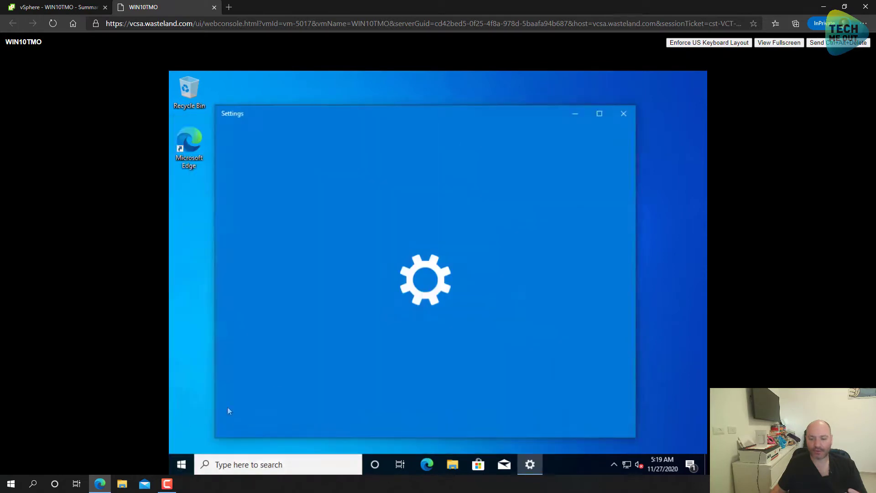
scroll(354, 356, down, 5)
click(367, 385)
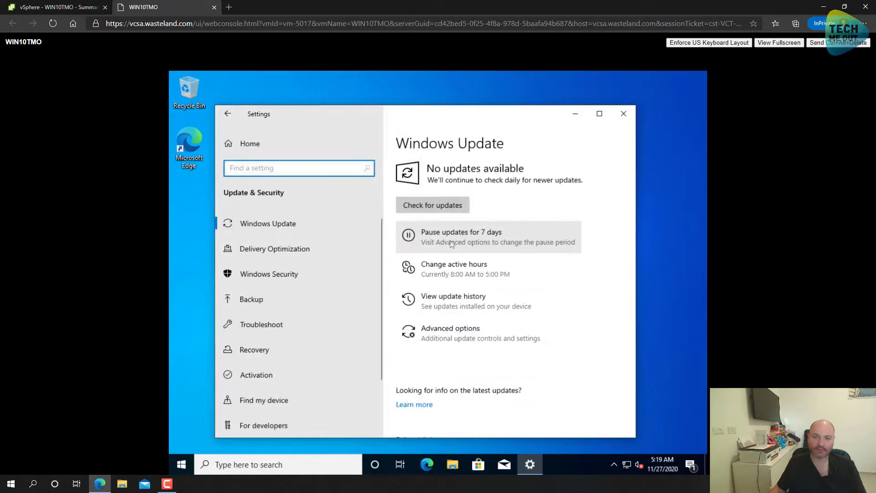
click(442, 205)
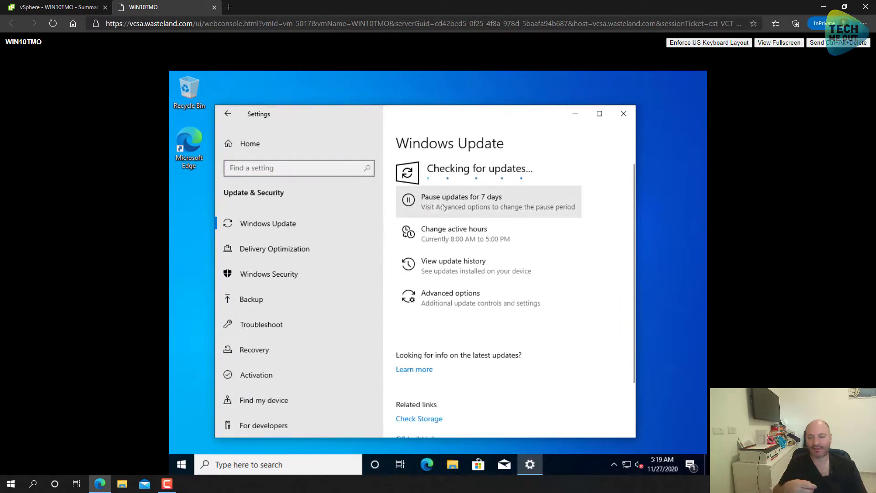